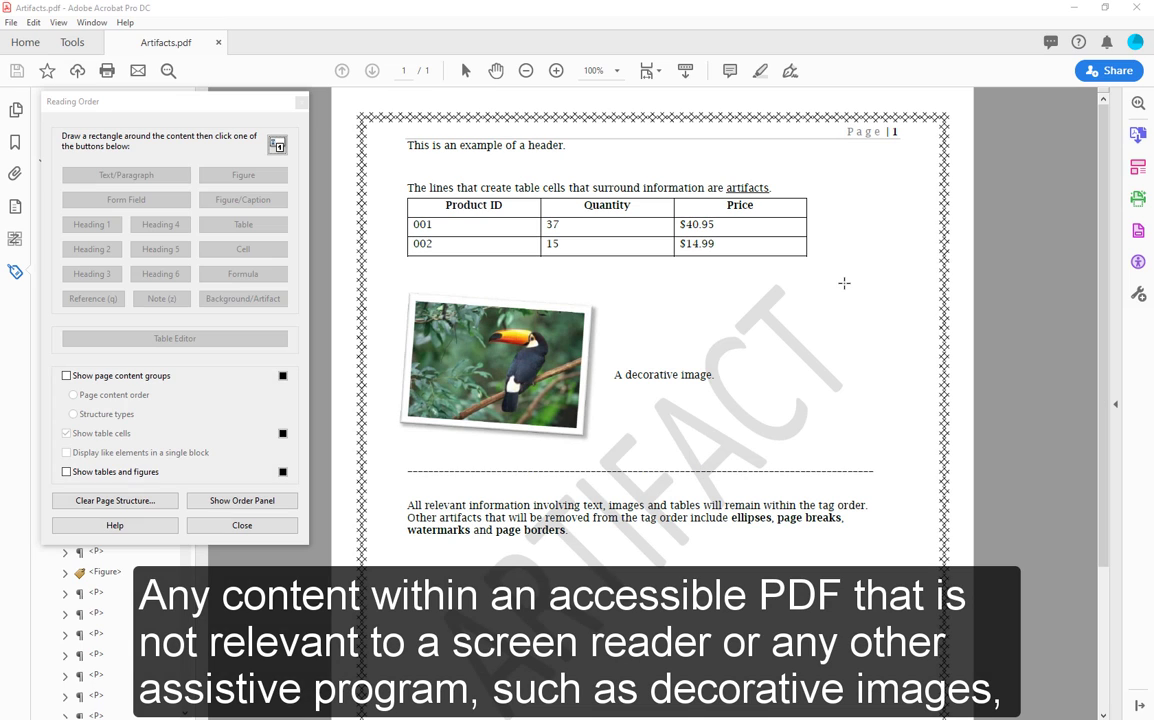
Step: Draw Reading Order regions around the toucan image, the table's bottom row and the header line
{"action": "scroll", "coordinate": [844, 283], "scroll_direction": "down", "scroll_amount": 5}
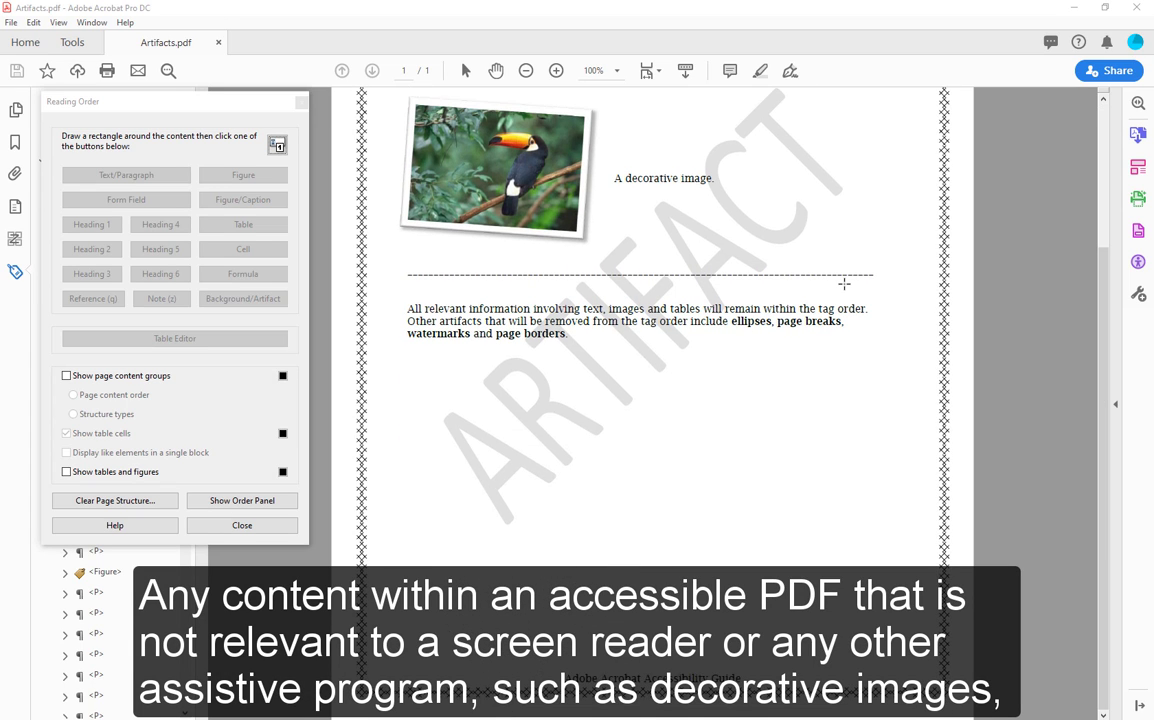
{"action": "scroll", "coordinate": [844, 283], "scroll_direction": "up", "scroll_amount": 5}
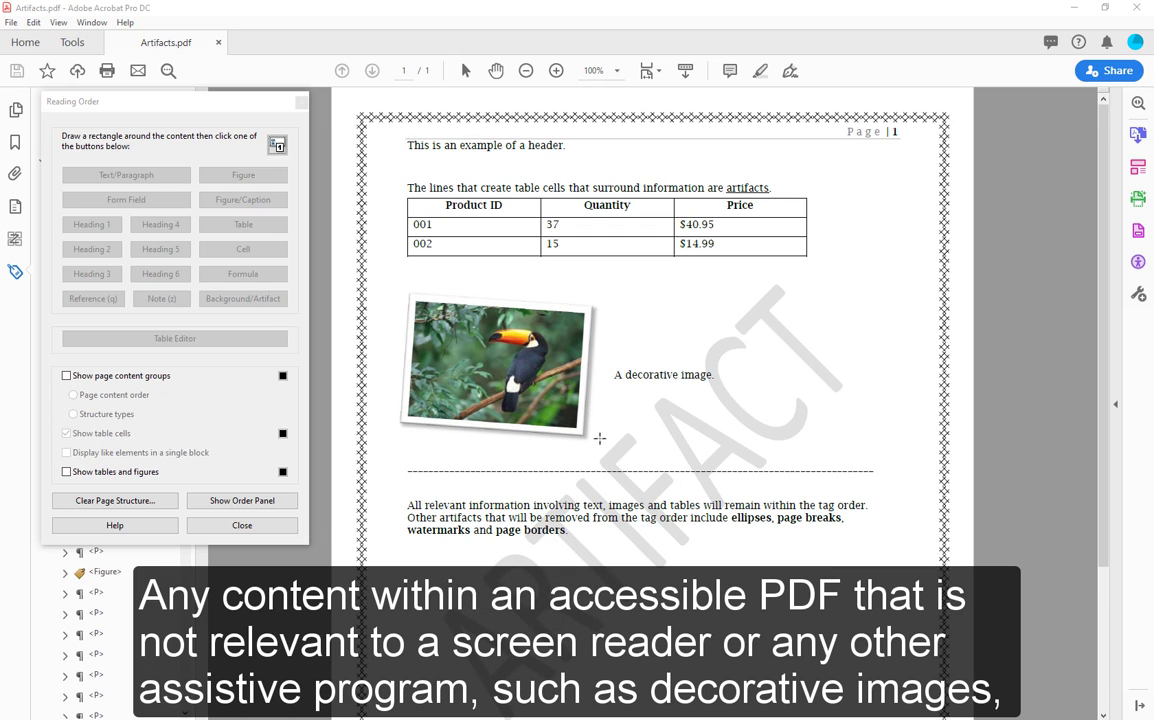
{"action": "left_click_drag", "start_coordinate": [587, 424], "coordinate": [355, 218]}
{"action": "left_click_drag", "start_coordinate": [829, 279], "coordinate": [397, 250]}
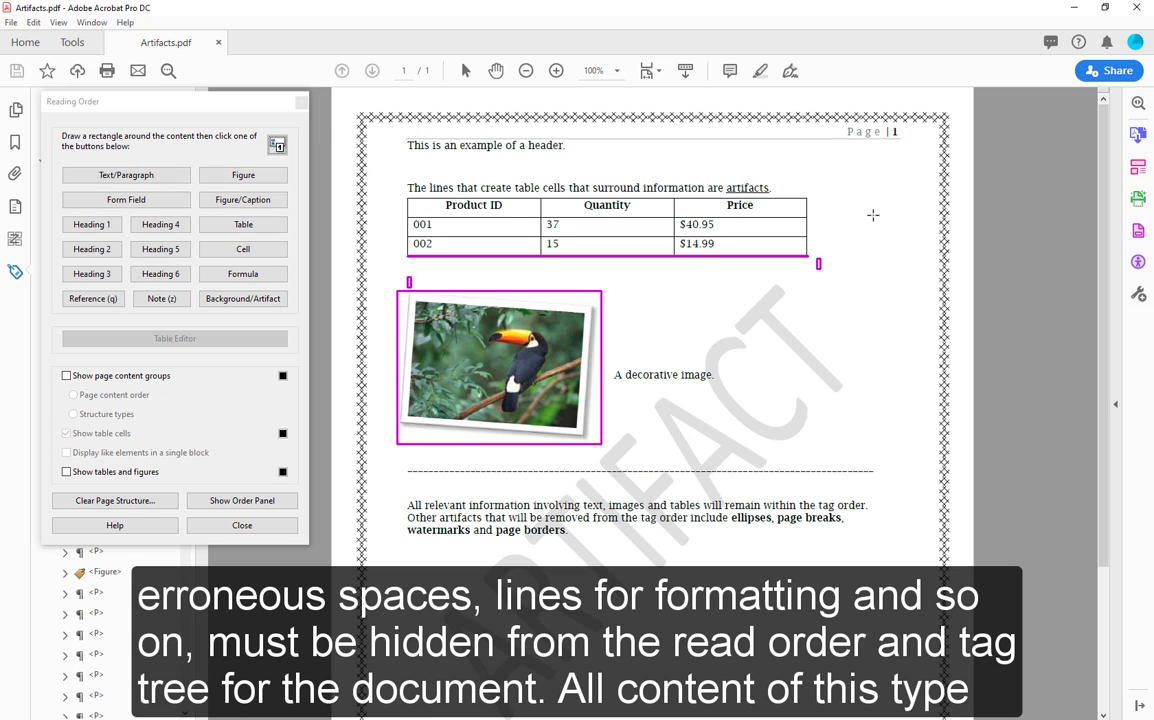
{"action": "left_click_drag", "start_coordinate": [907, 169], "coordinate": [402, 128]}
{"action": "left_click_drag", "start_coordinate": [395, 197], "coordinate": [347, 101]}
{"action": "left_click_drag", "start_coordinate": [843, 392], "coordinate": [730, 284]}
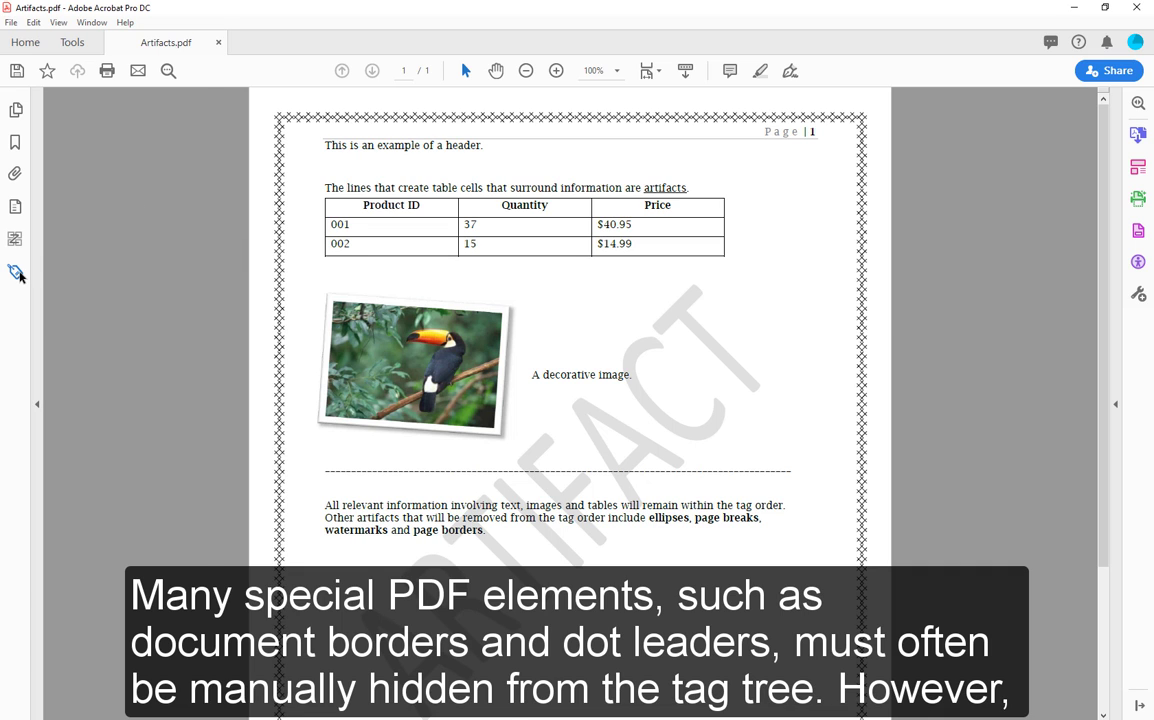
Step: Show the Tags panel, then select and deselect the header line and page number
{"action": "left_click", "coordinate": [16, 271]}
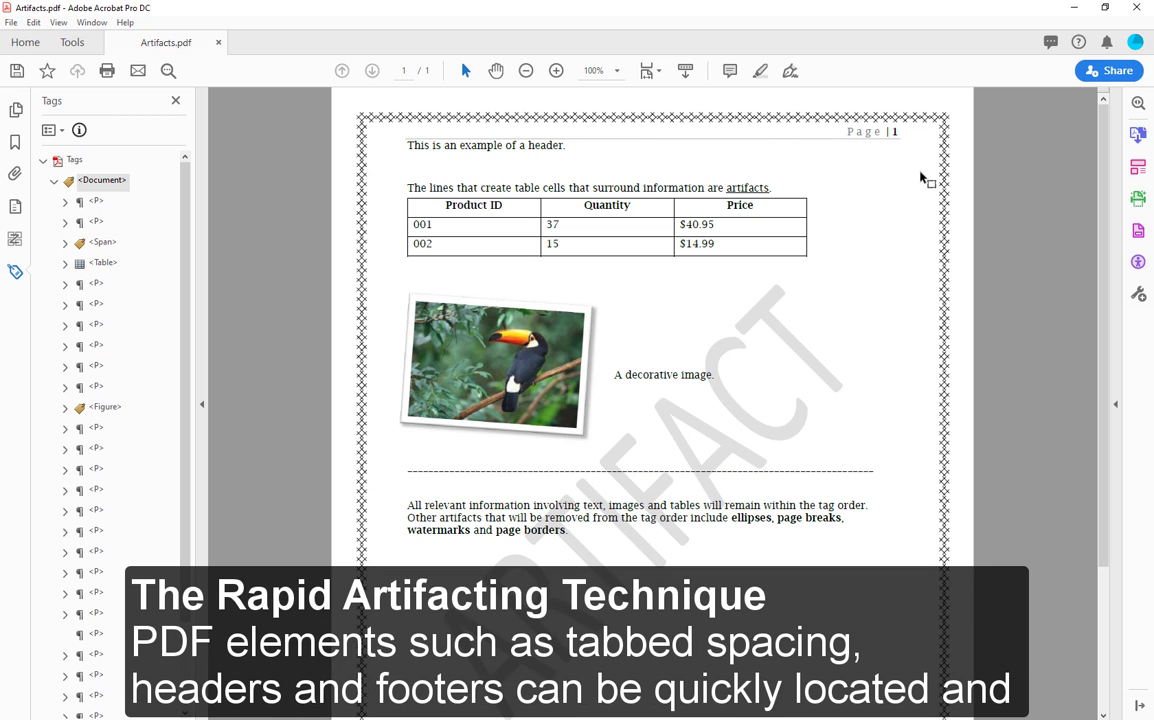
{"action": "left_click_drag", "start_coordinate": [921, 177], "coordinate": [390, 121]}
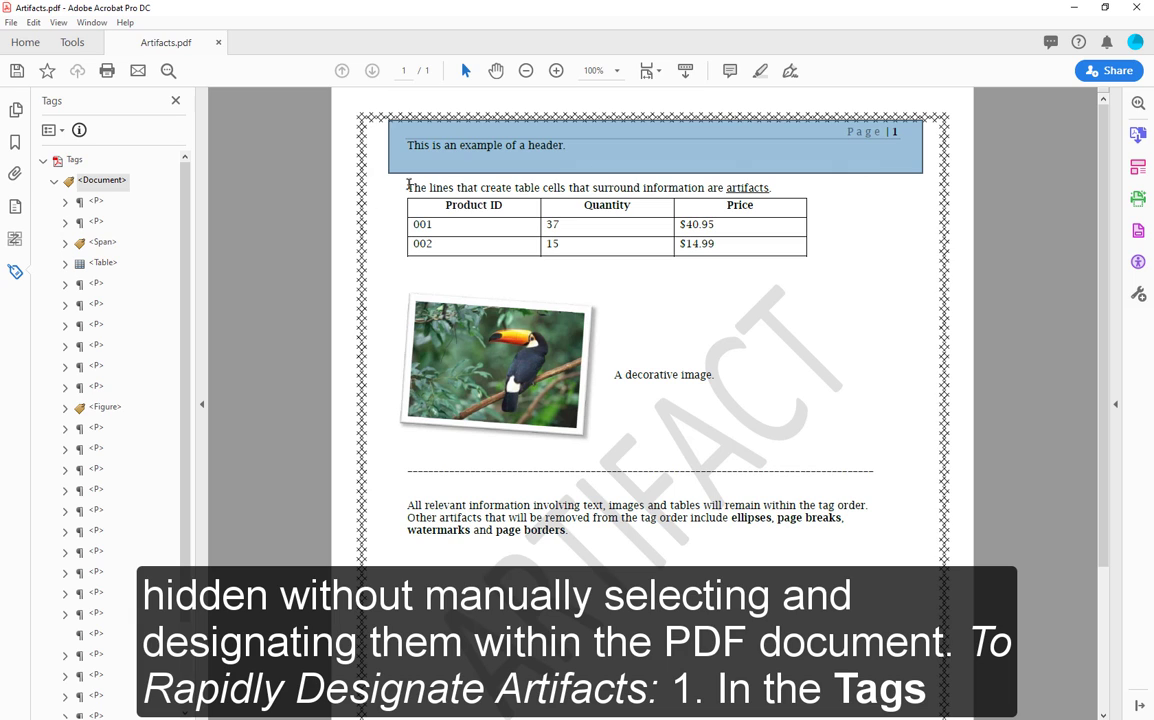
{"action": "left_click", "coordinate": [270, 206]}
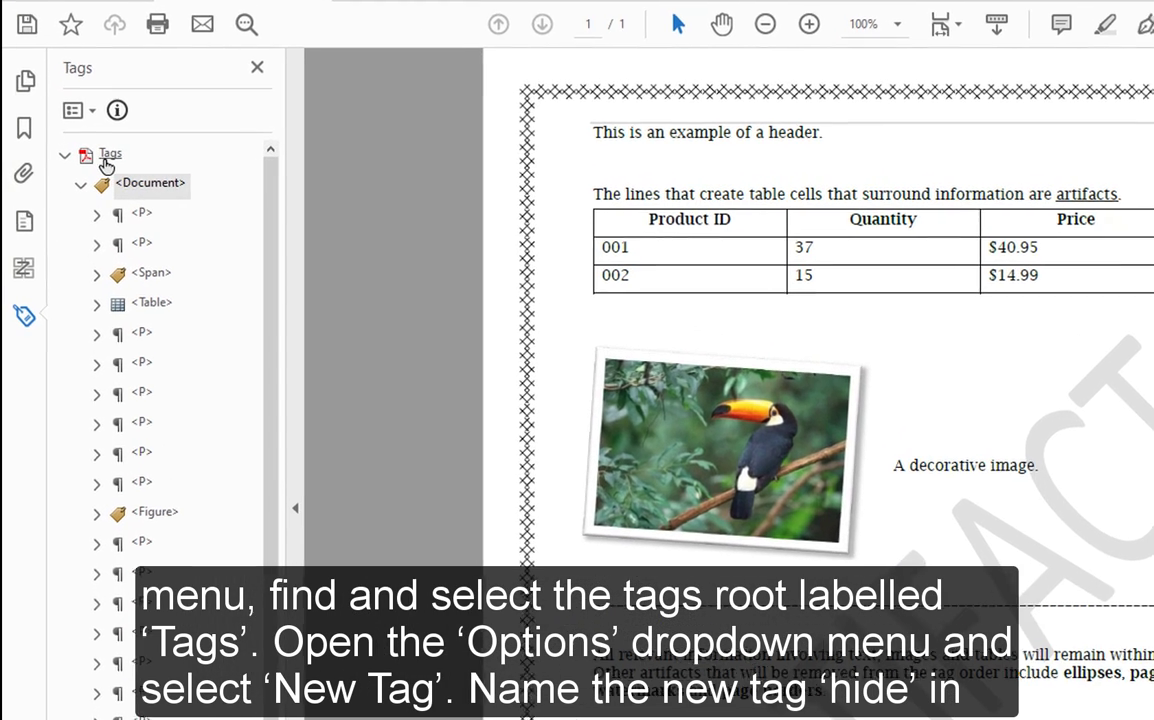
Step: Add a new tag of type 'hide' under the Tags root and select it
{"action": "left_click", "coordinate": [108, 155]}
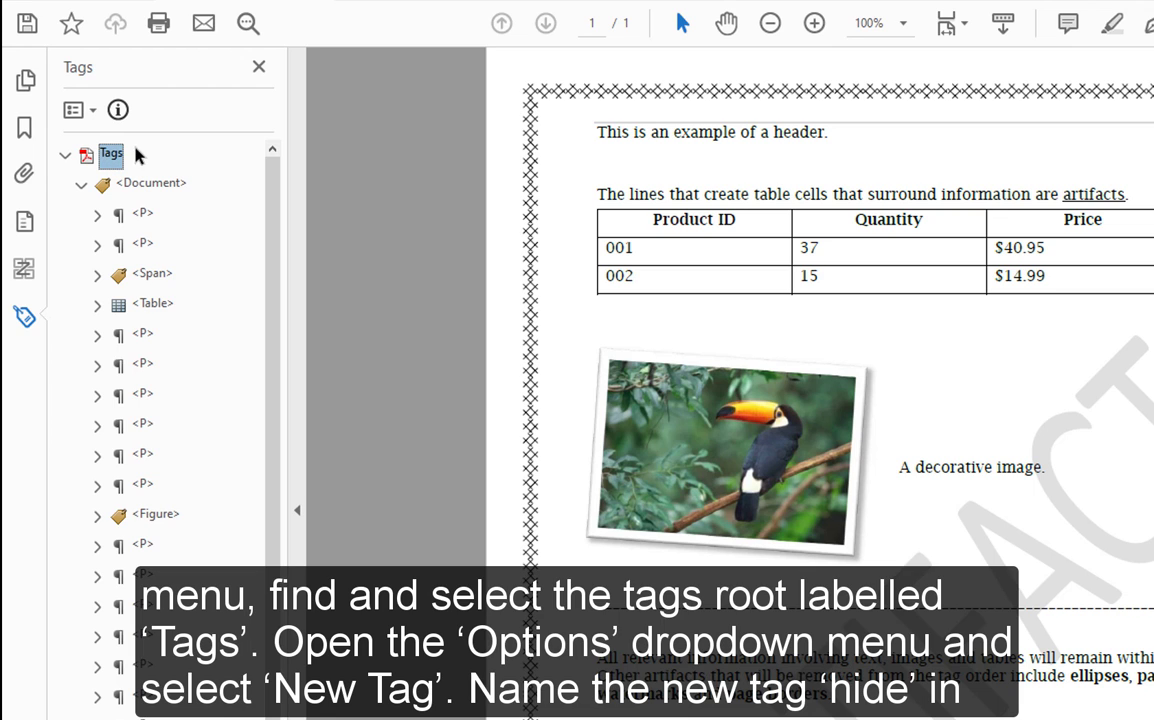
{"action": "left_click", "coordinate": [87, 114]}
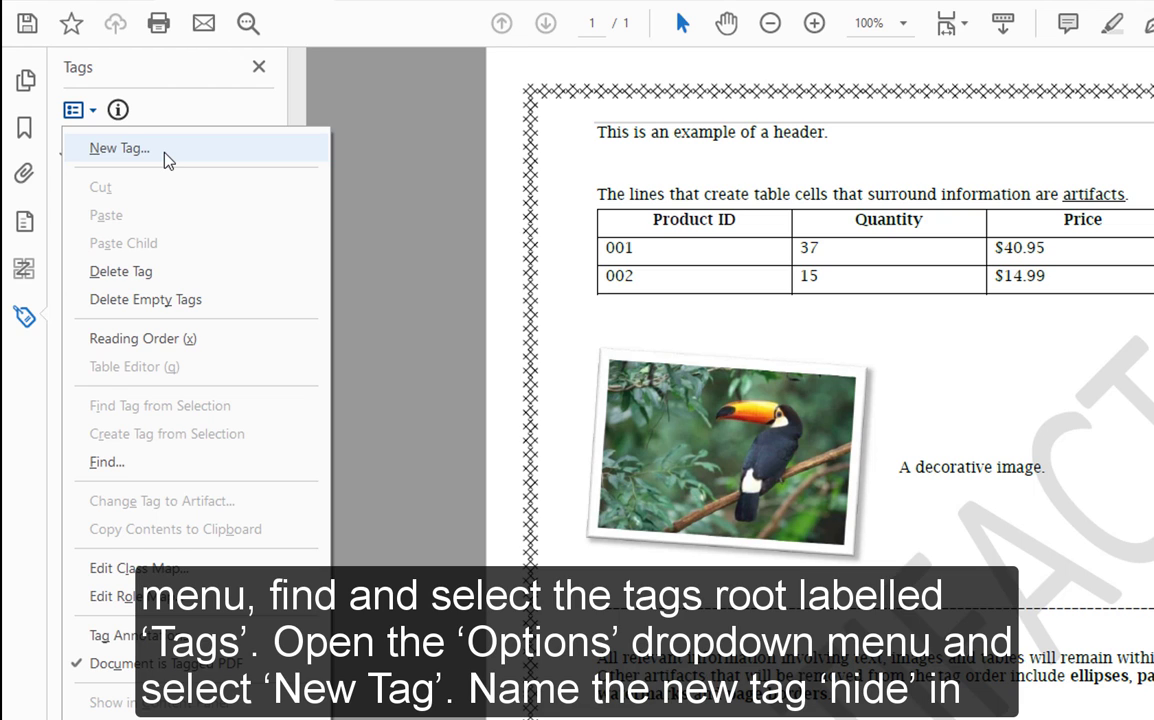
{"action": "left_click", "coordinate": [119, 148]}
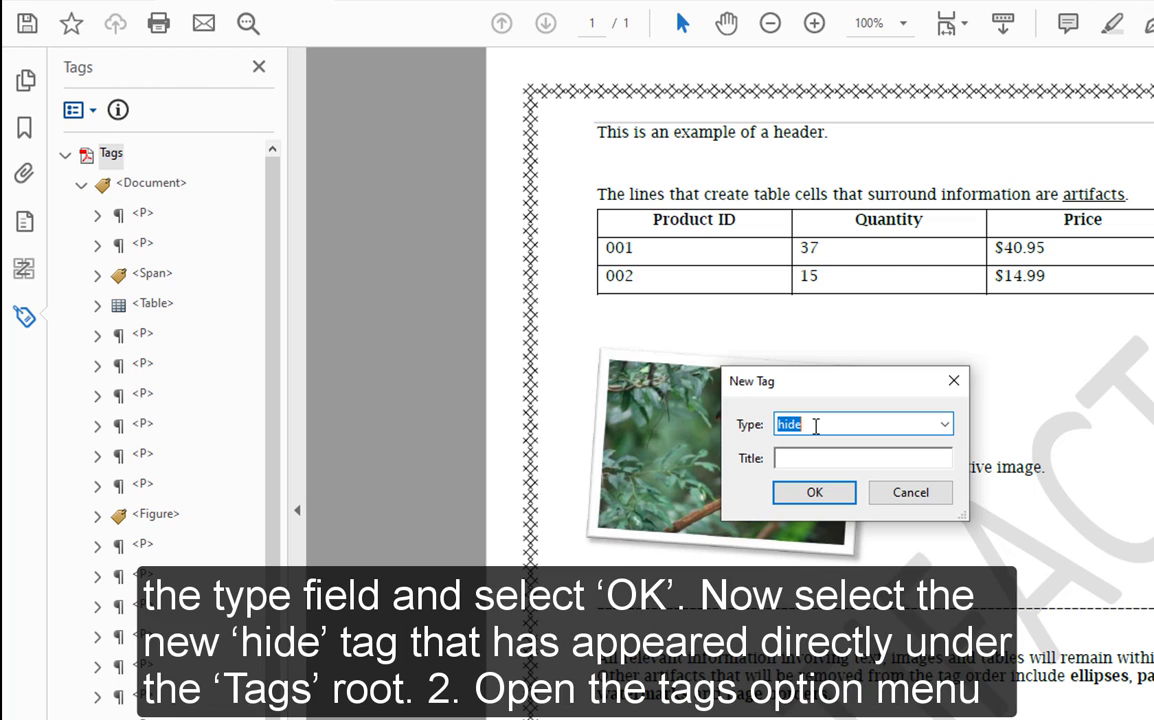
{"action": "left_click", "coordinate": [820, 497]}
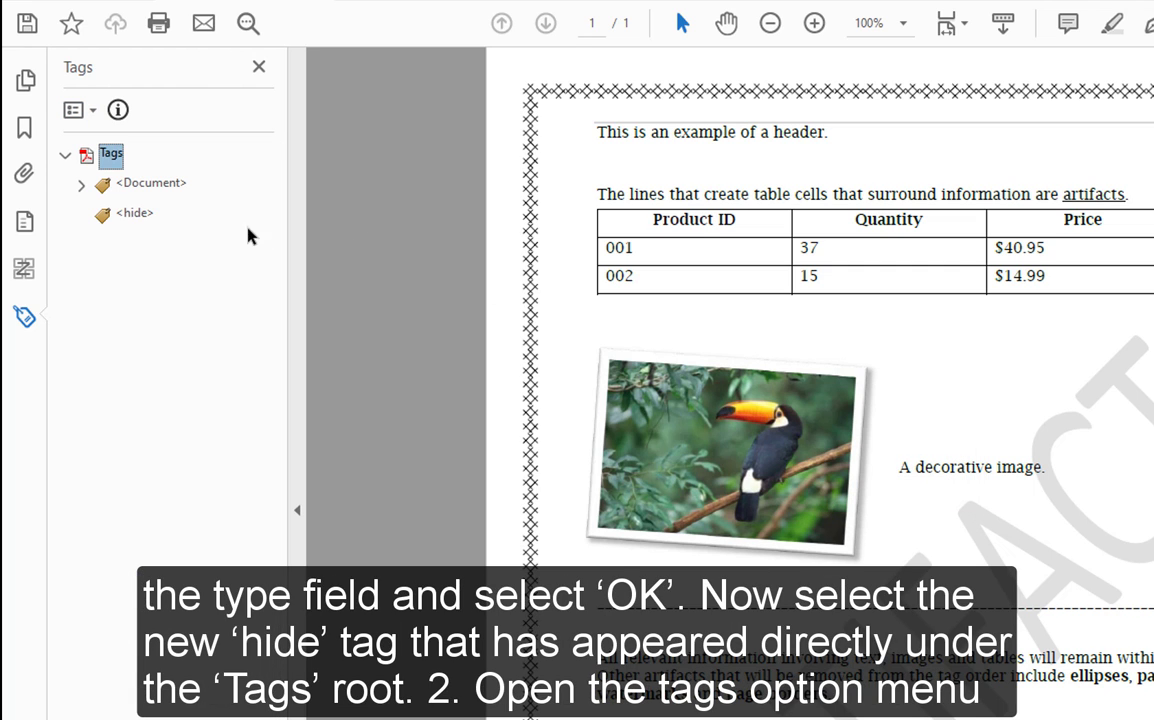
{"action": "left_click", "coordinate": [128, 214]}
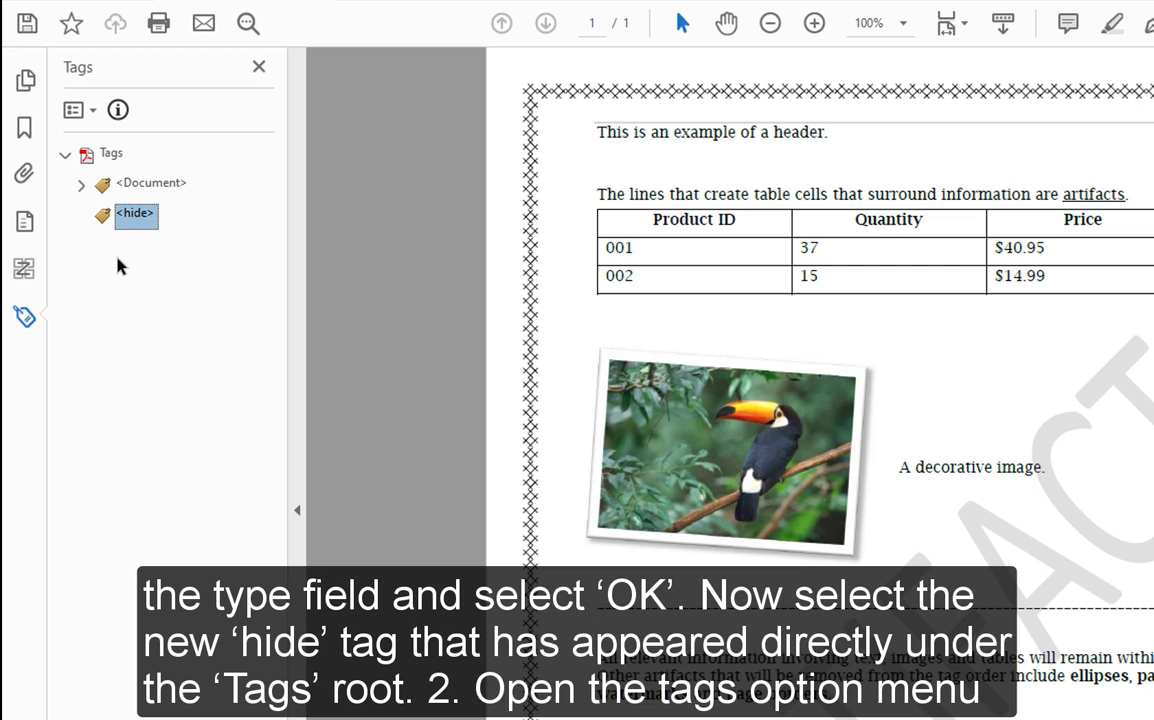
Step: Use Find Element to locate the first Unmarked Content item on the page
{"action": "left_click", "coordinate": [91, 114]}
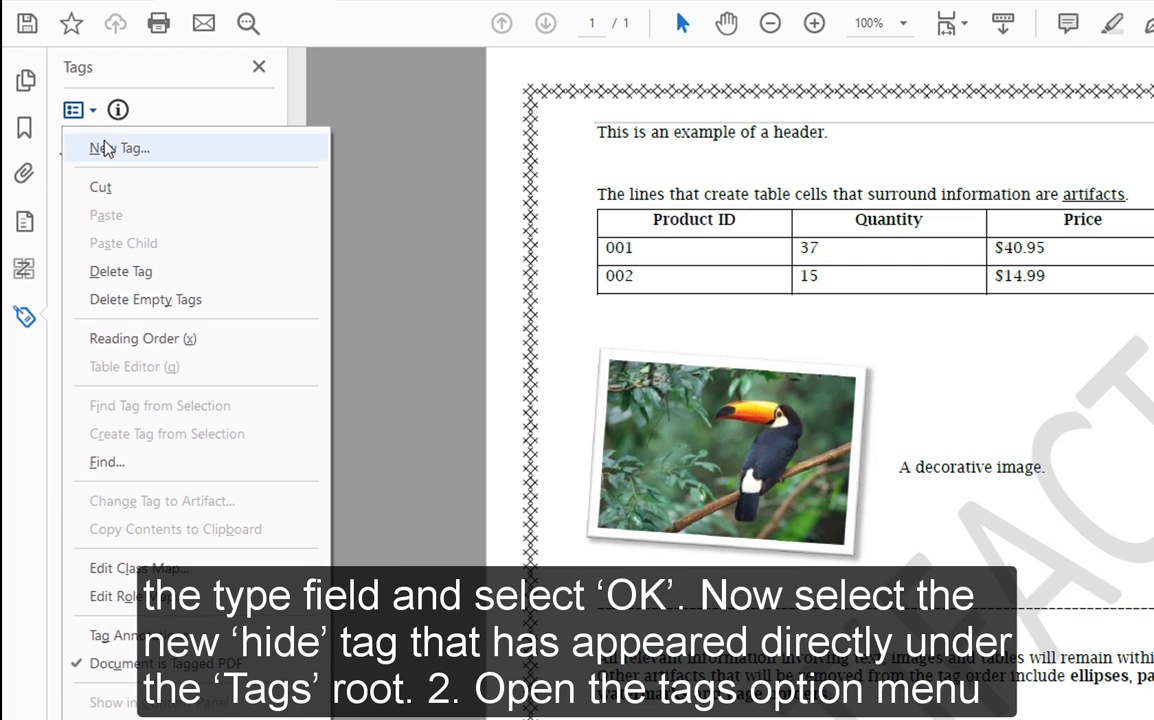
{"action": "left_click", "coordinate": [161, 468]}
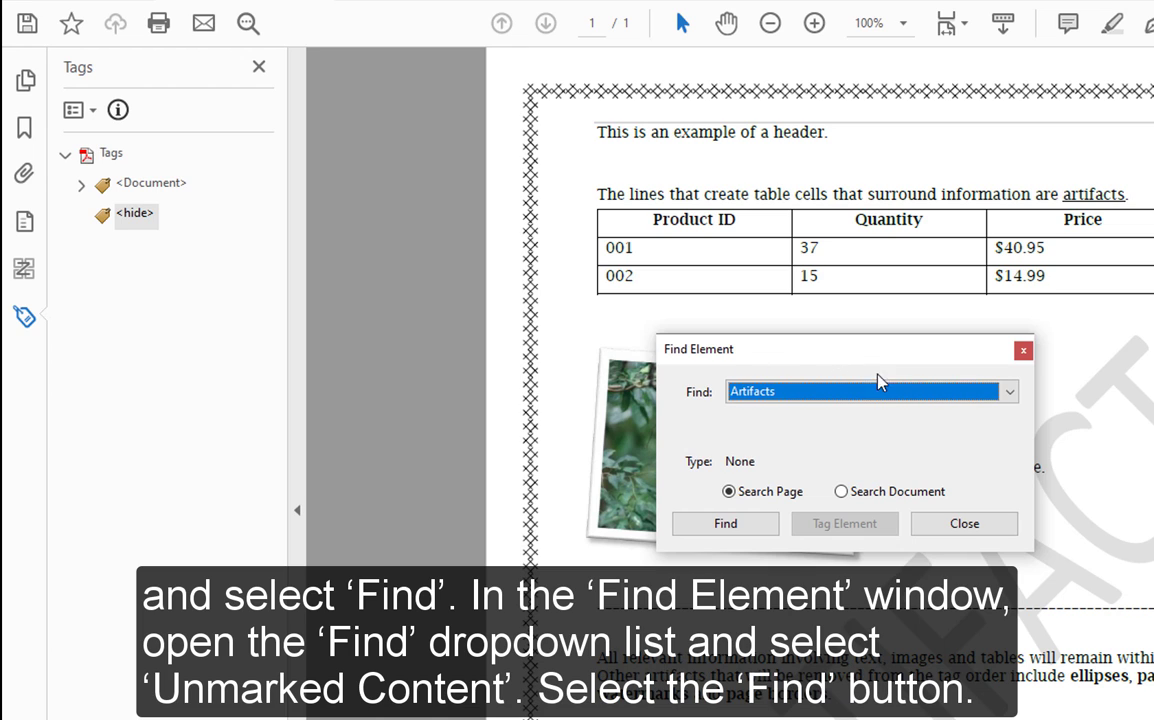
{"action": "left_click", "coordinate": [1008, 392]}
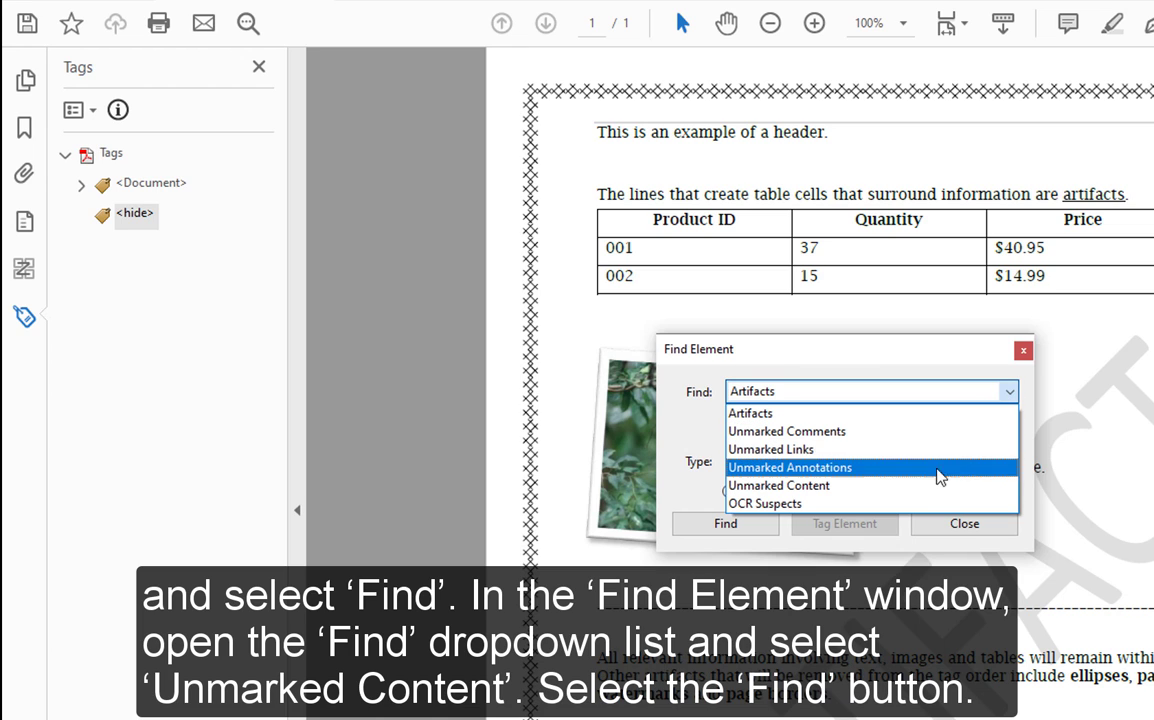
{"action": "left_click", "coordinate": [932, 487]}
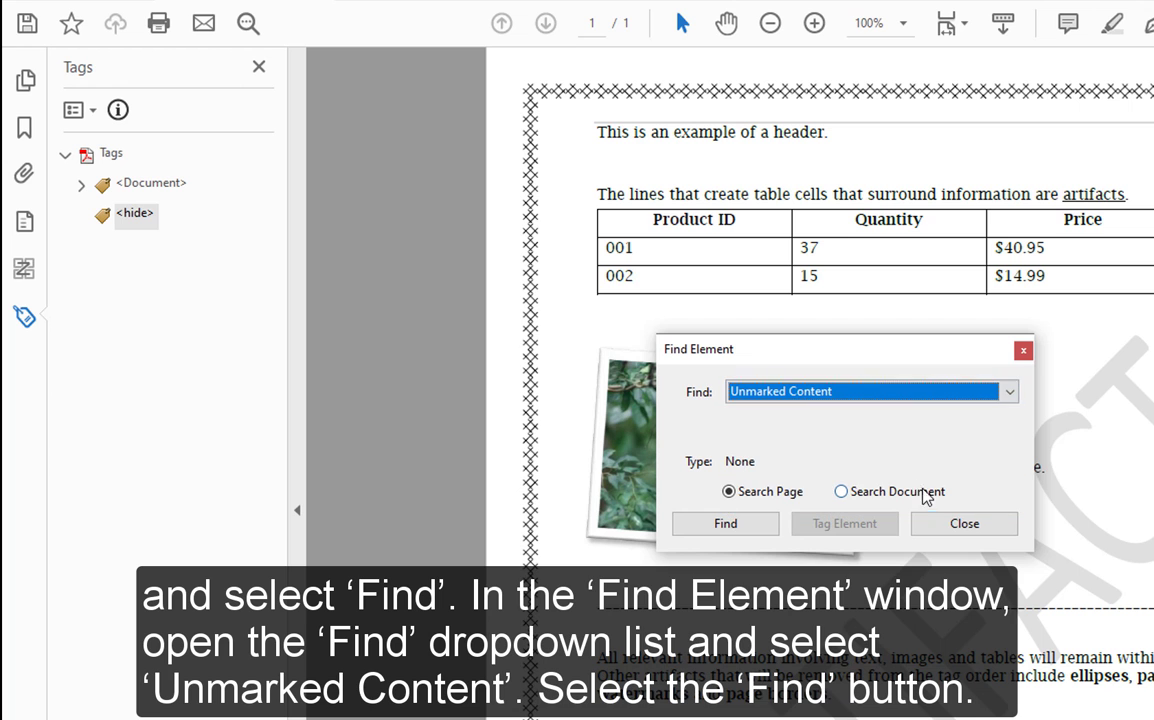
{"action": "left_click", "coordinate": [753, 533]}
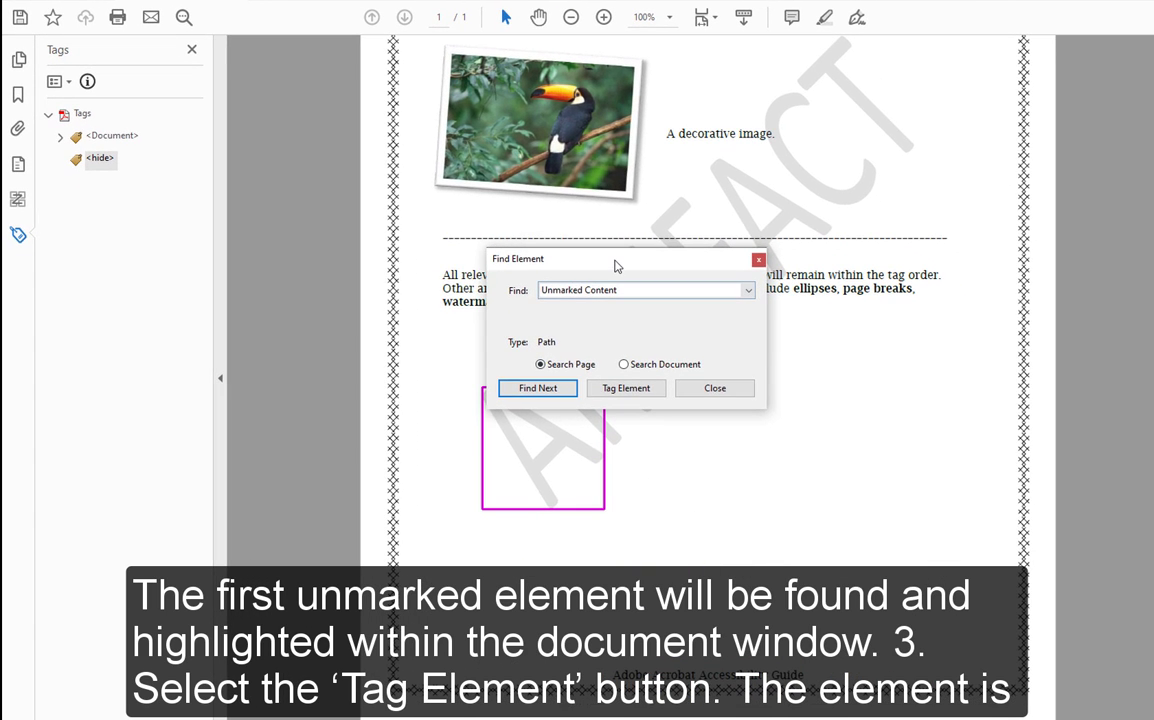
{"action": "left_click_drag", "start_coordinate": [740, 352], "coordinate": [680, 268]}
{"action": "left_click_drag", "start_coordinate": [503, 197], "coordinate": [424, 161]}
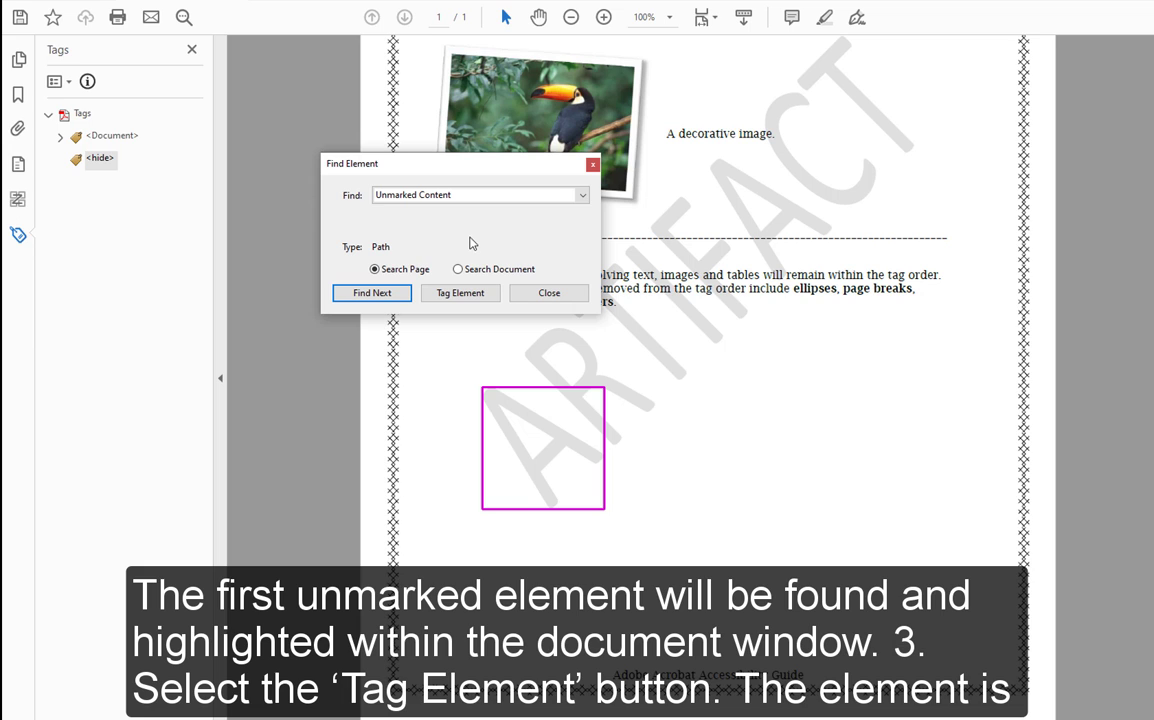
Step: Tag eight unmarked Path elements under the hide tag
{"action": "left_click", "coordinate": [472, 299]}
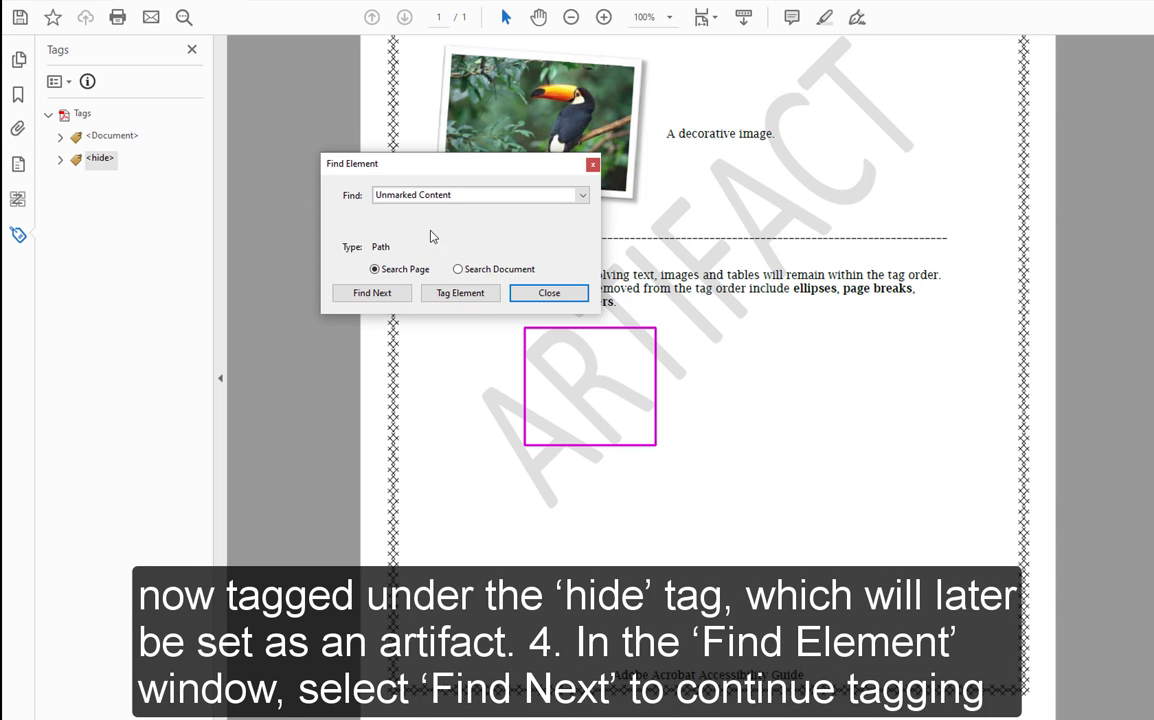
{"action": "left_click", "coordinate": [61, 161]}
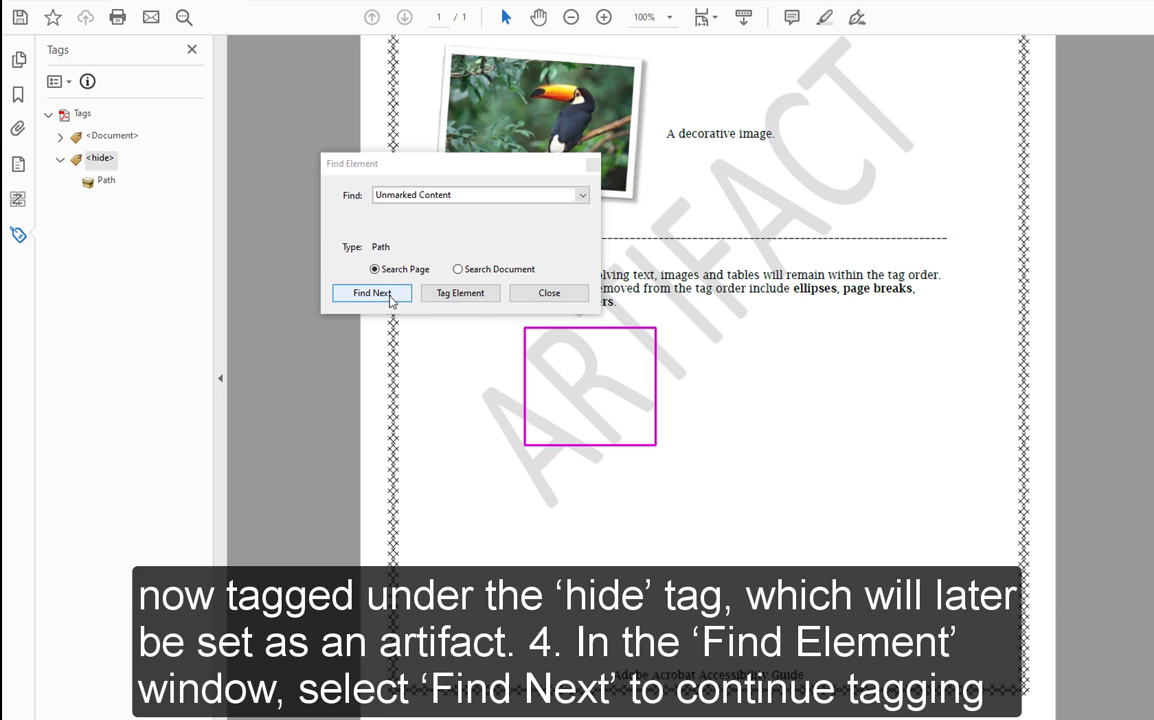
{"action": "left_click", "coordinate": [477, 298]}
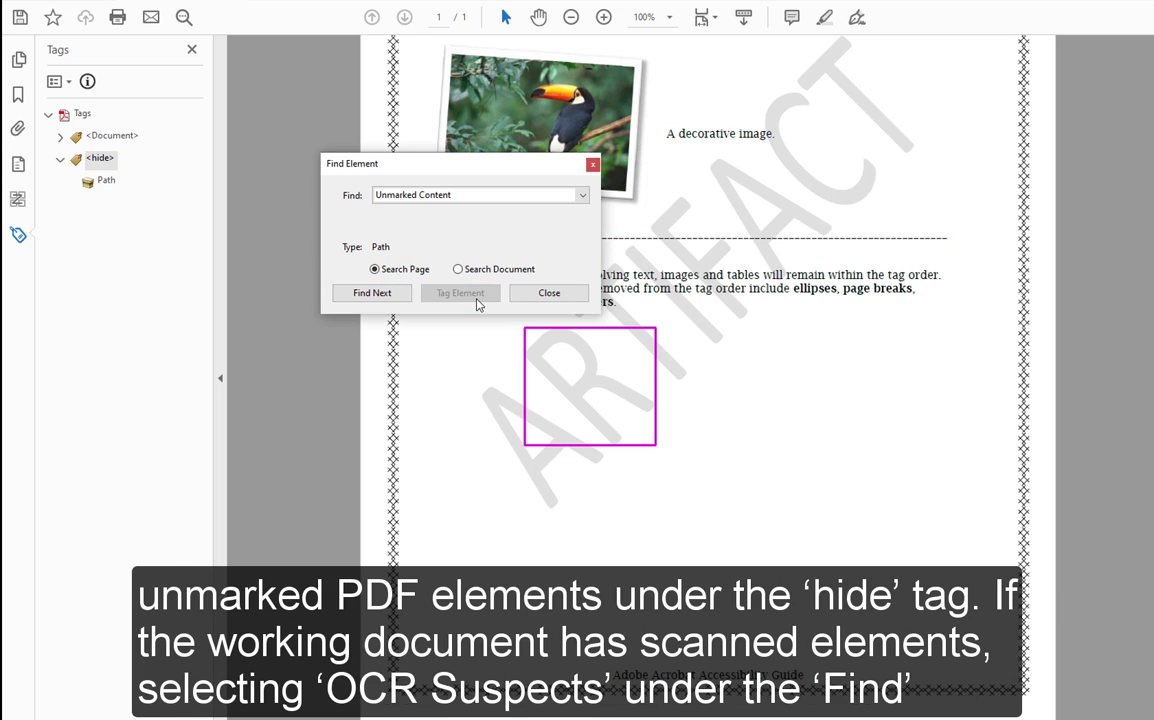
{"action": "left_click", "coordinate": [477, 298]}
{"action": "left_click", "coordinate": [477, 298]}
{"action": "left_click", "coordinate": [477, 298]}
{"action": "left_click", "coordinate": [477, 298]}
{"action": "left_click", "coordinate": [477, 298]}
{"action": "left_click", "coordinate": [477, 298]}
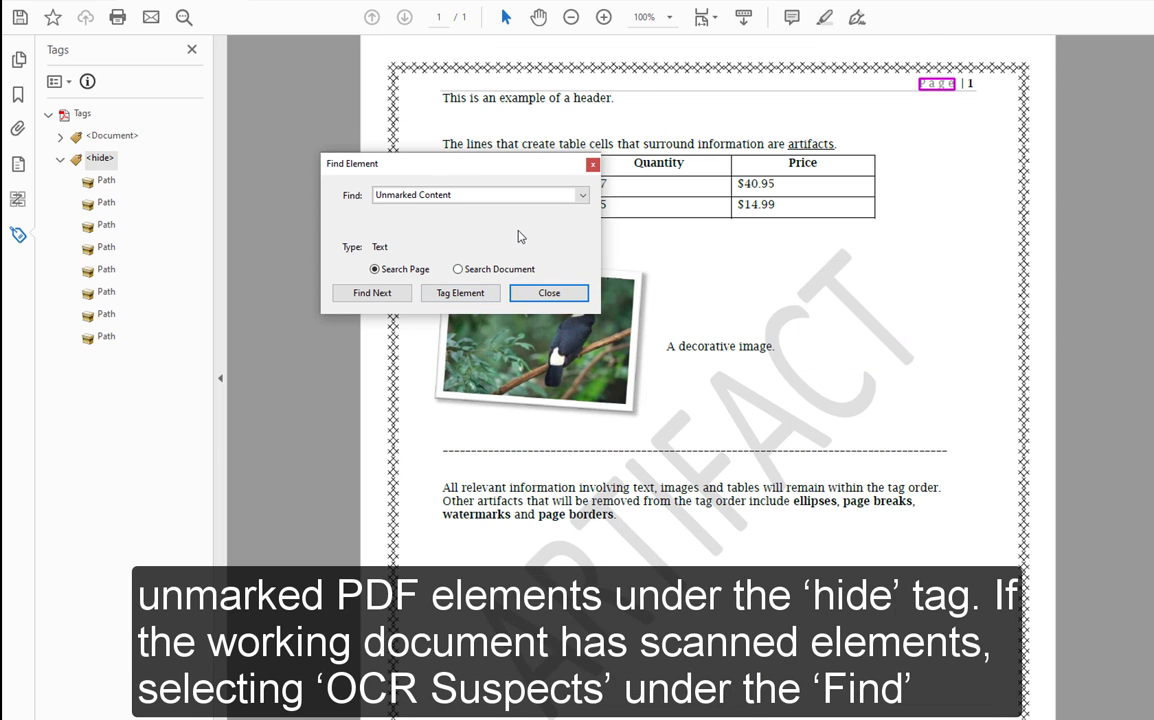
Step: Run an OCR Suspects search and dismiss the Find Completed notice
{"action": "left_click", "coordinate": [578, 199]}
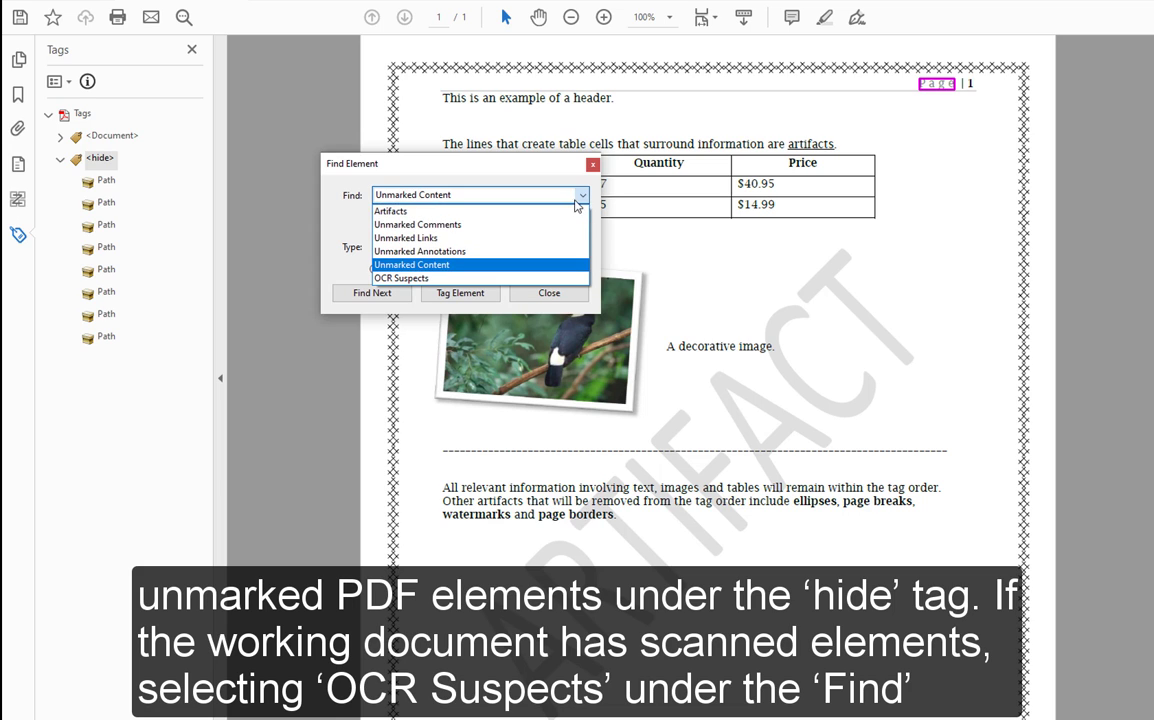
{"action": "left_click", "coordinate": [565, 279]}
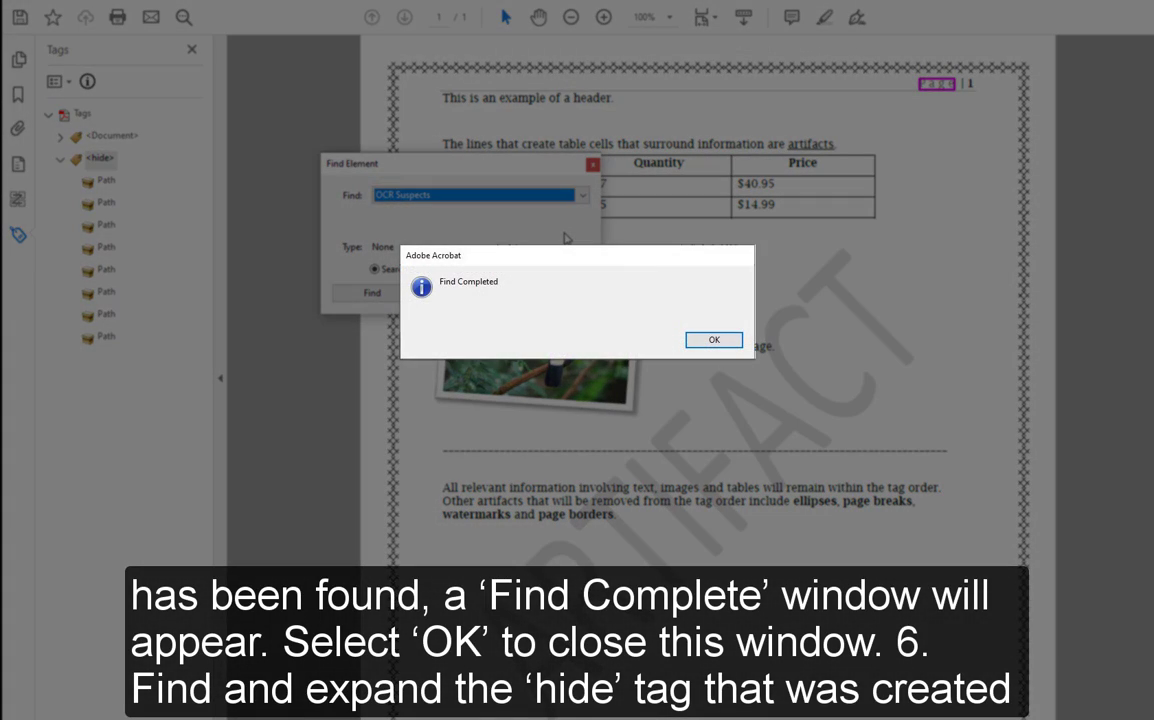
{"action": "key", "text": "Return"}
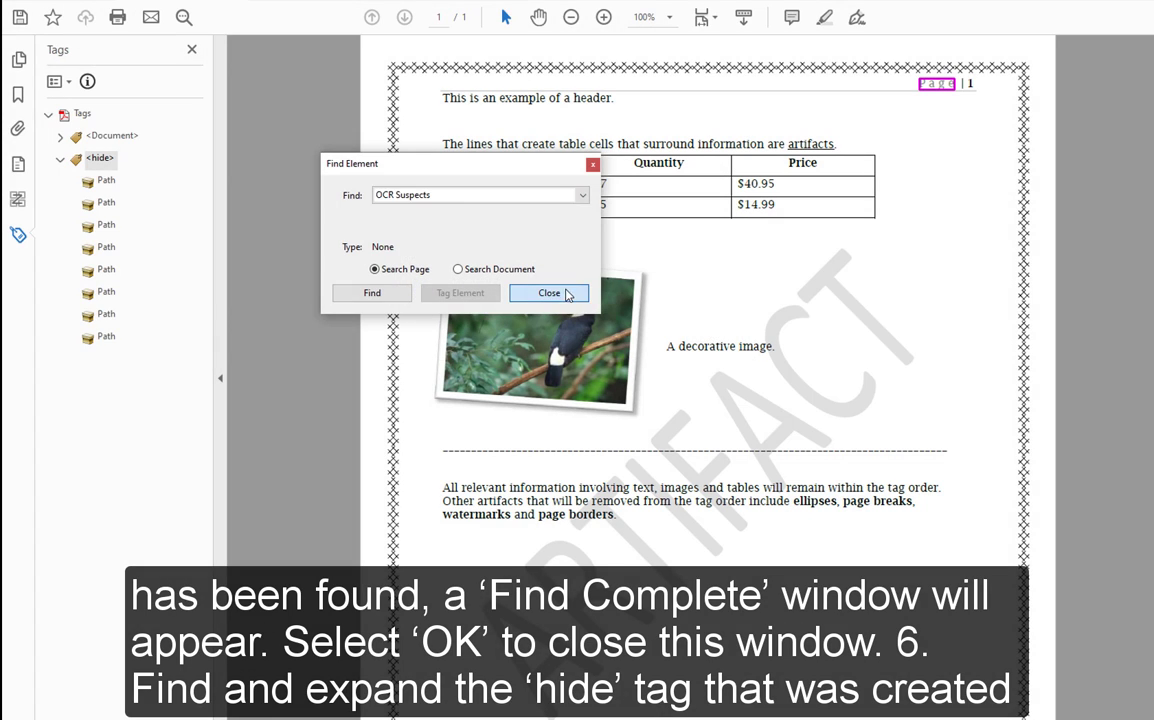
Step: Close the element finder and select all eight Path tags under hide
{"action": "left_click", "coordinate": [566, 294]}
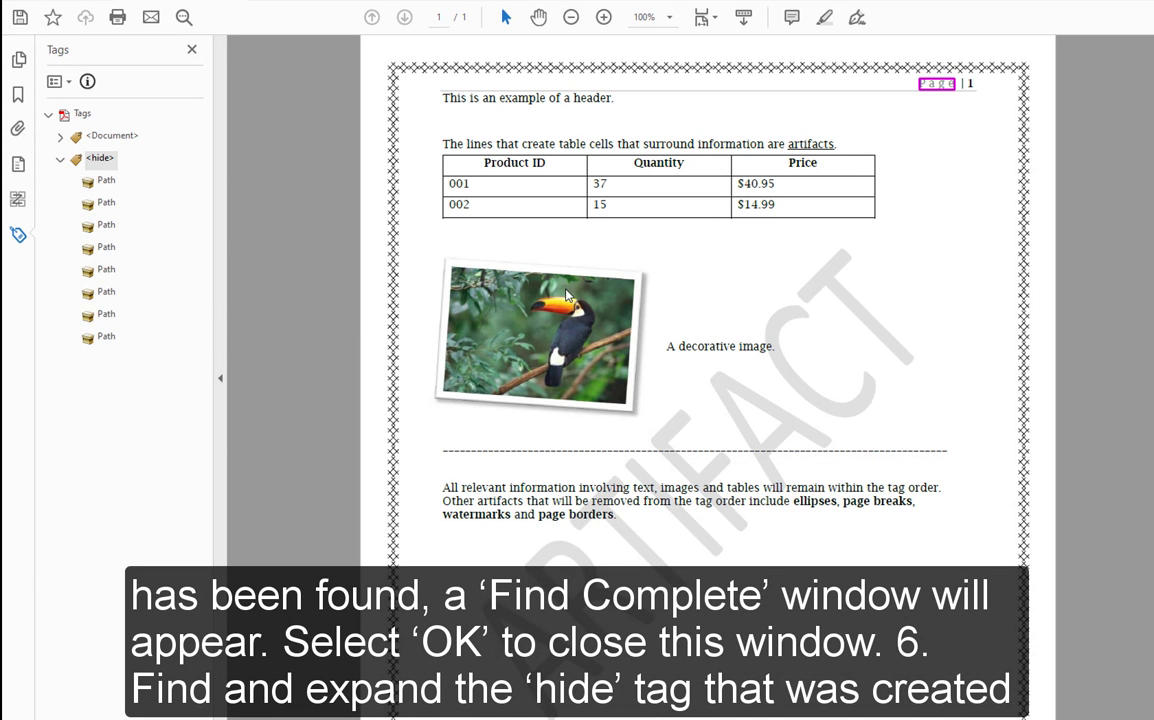
{"action": "left_click", "coordinate": [60, 160]}
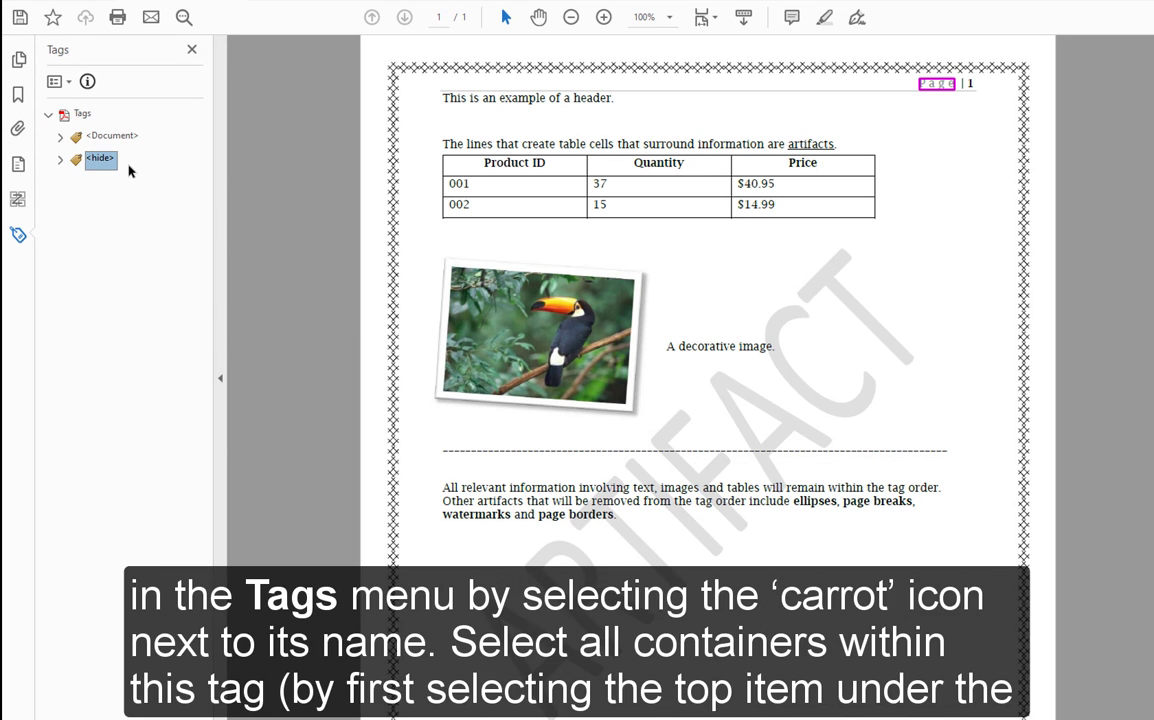
{"action": "left_click", "coordinate": [60, 160]}
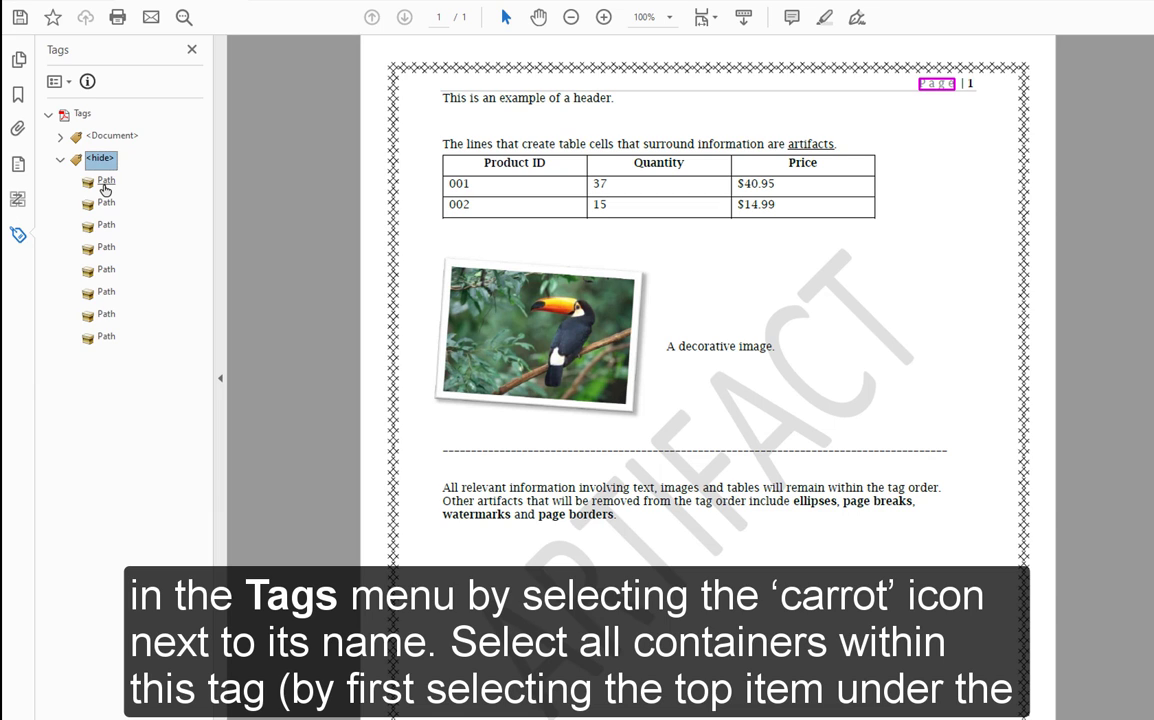
{"action": "left_click", "coordinate": [104, 184]}
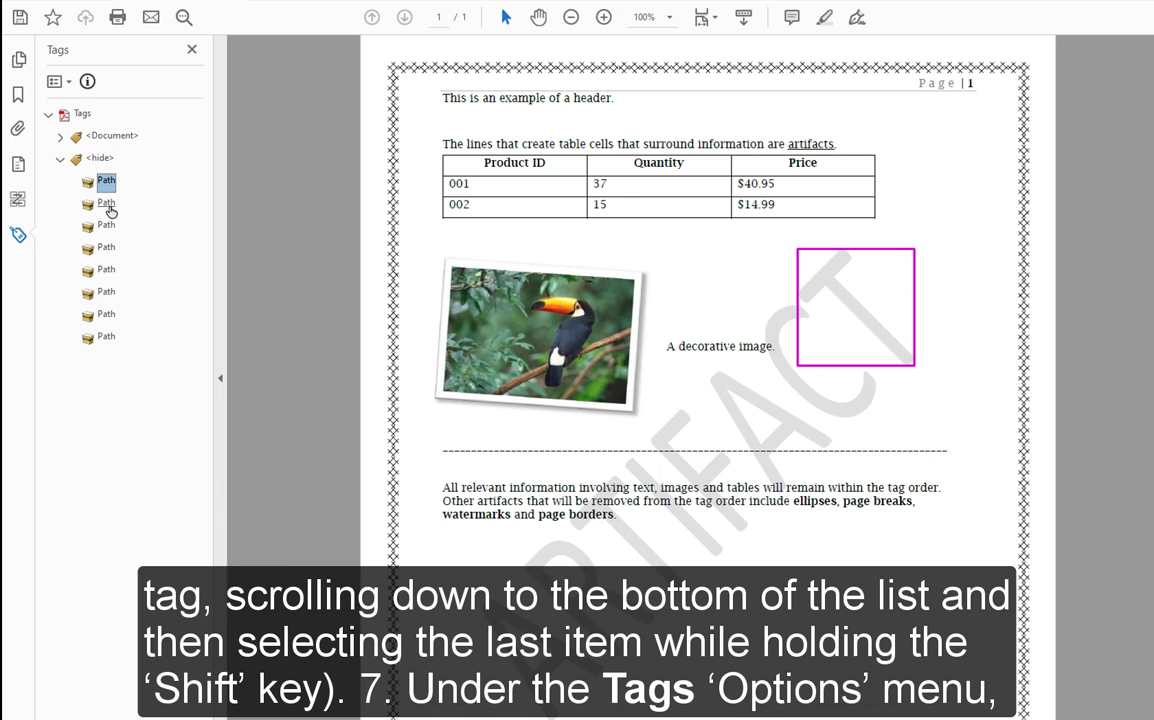
{"action": "left_click", "coordinate": [106, 337], "text": "shift"}
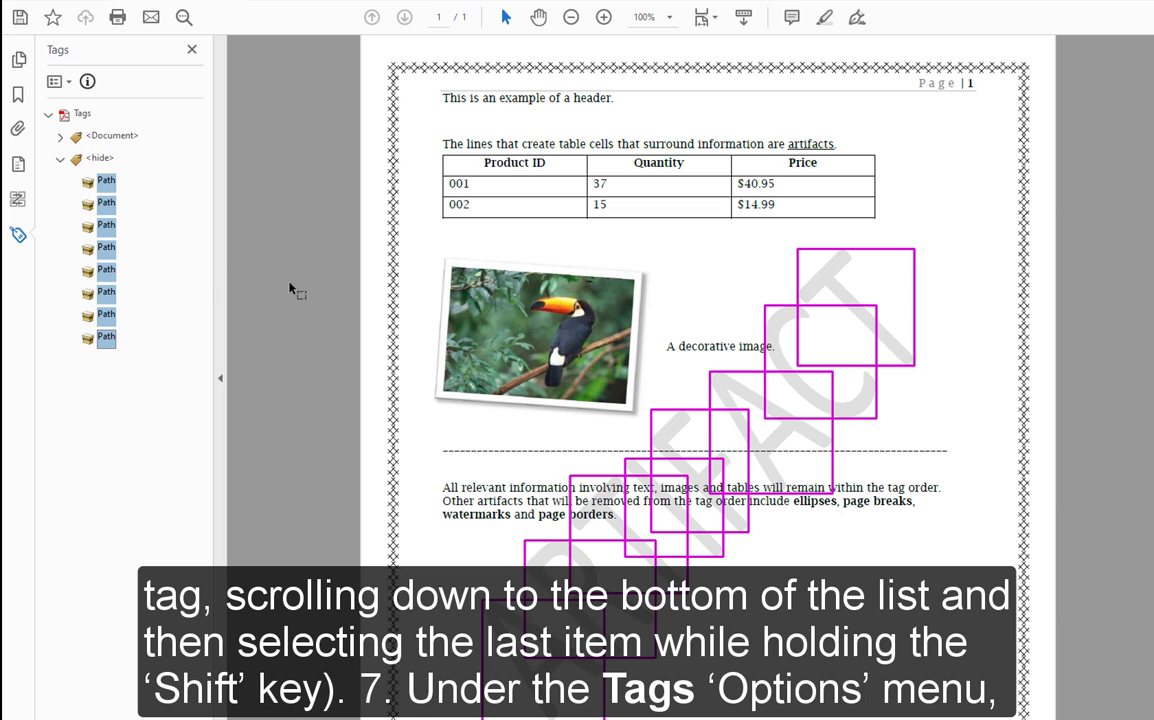
{"action": "scroll", "coordinate": [290, 288], "scroll_direction": "down", "scroll_amount": 2}
{"action": "scroll", "coordinate": [290, 288], "scroll_direction": "down", "scroll_amount": 2}
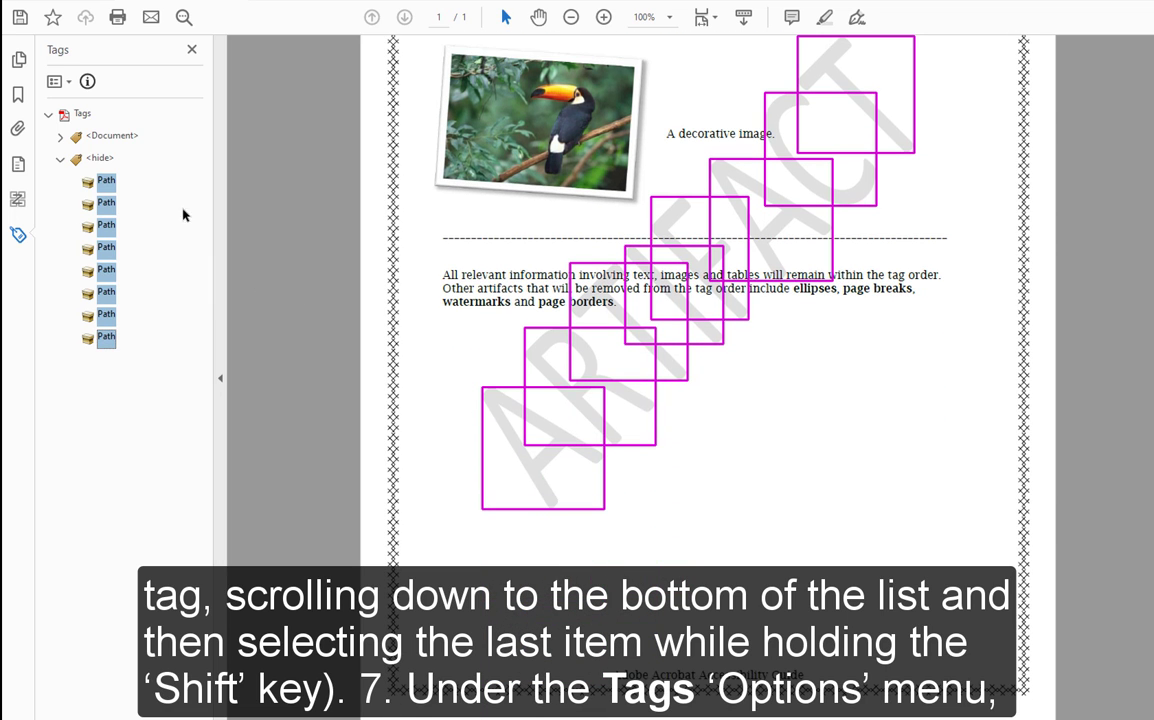
Step: Change the eight Path tags to Layout artifacts, then delete the empty hide tag
{"action": "left_click", "coordinate": [56, 81]}
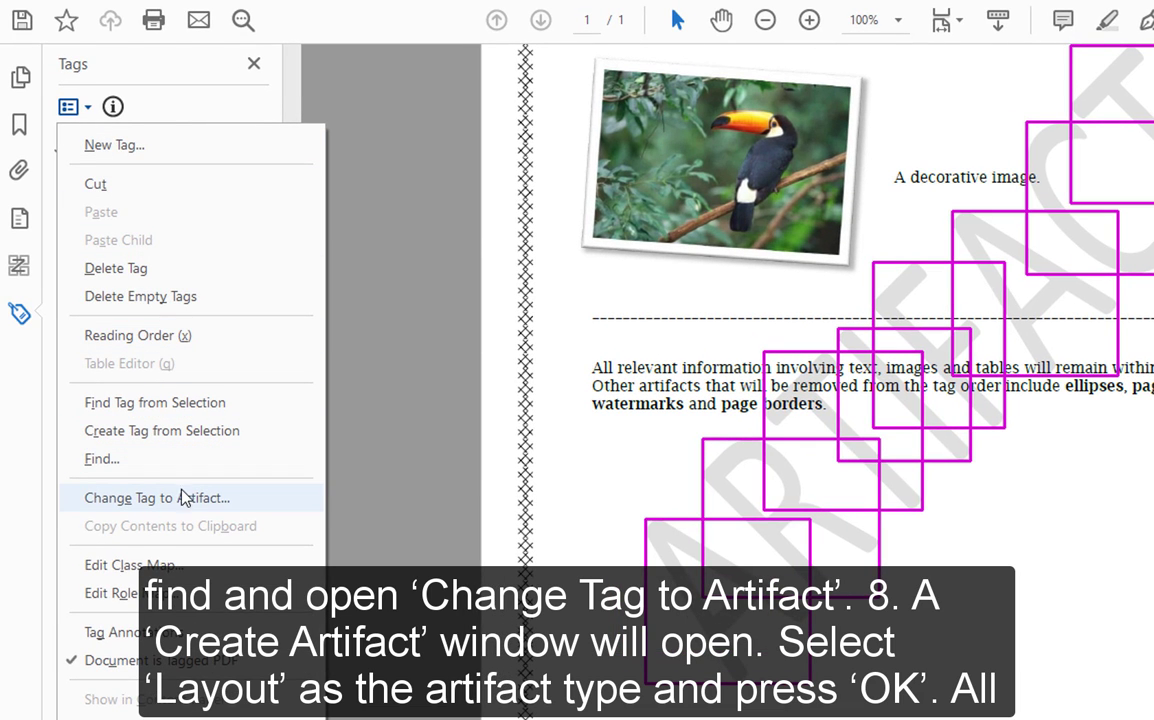
{"action": "left_click", "coordinate": [275, 503]}
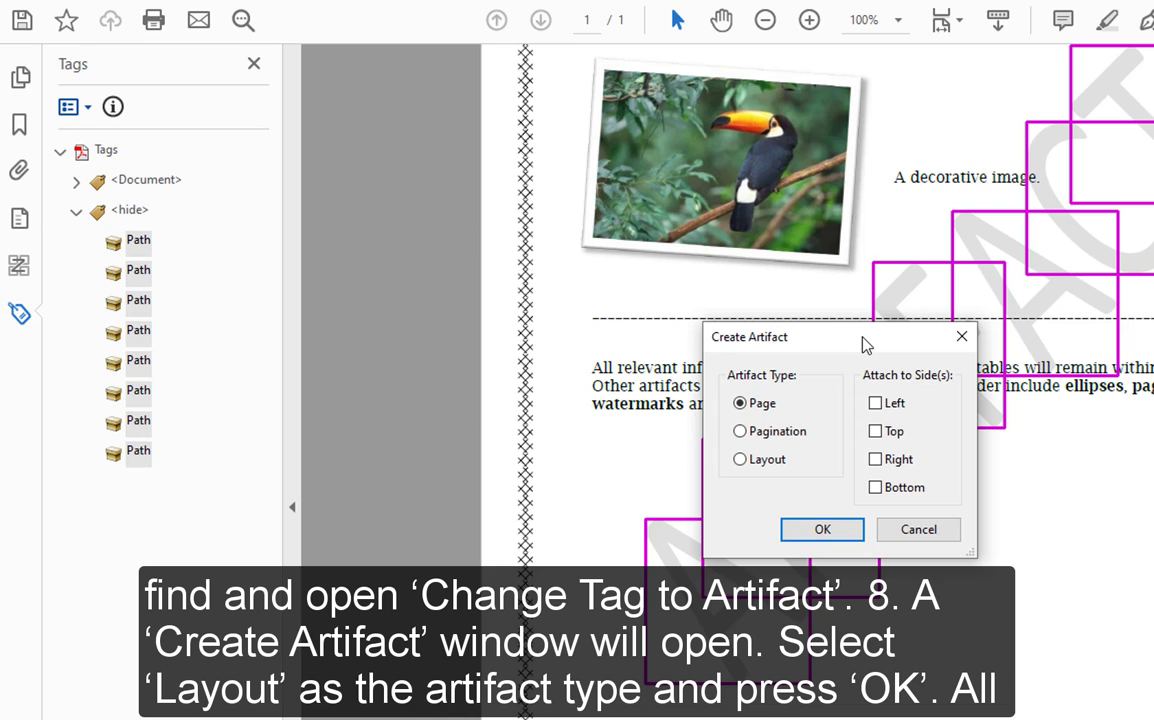
{"action": "left_click", "coordinate": [745, 467]}
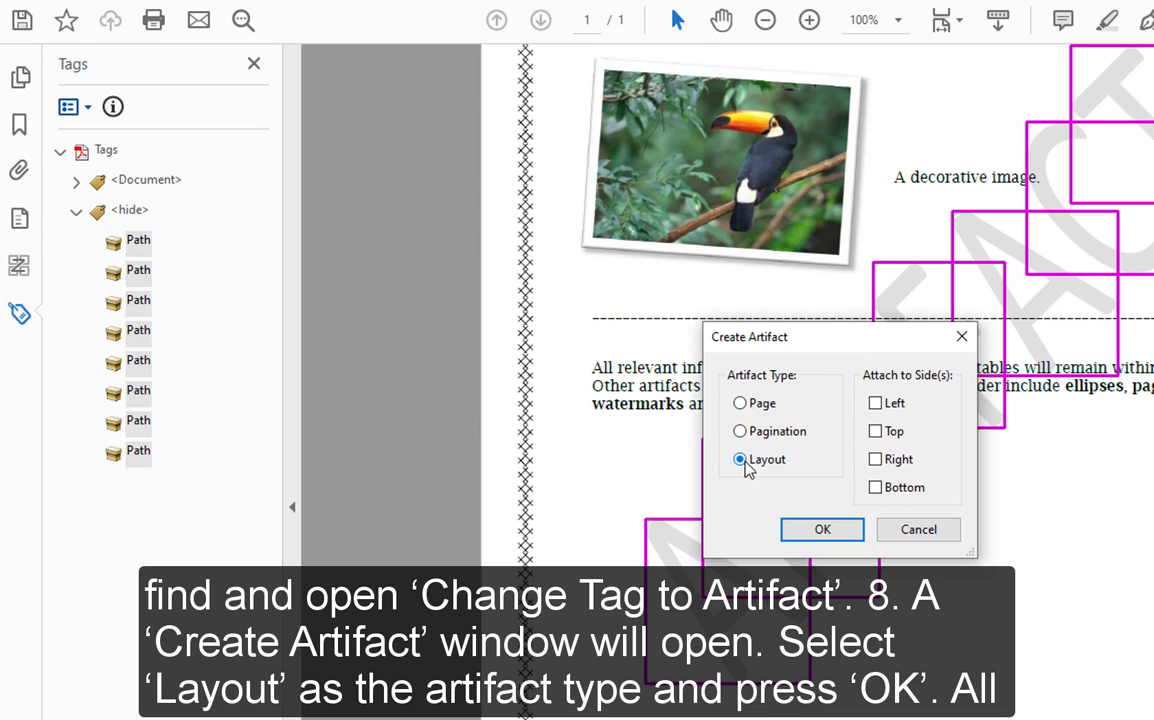
{"action": "left_click", "coordinate": [845, 532]}
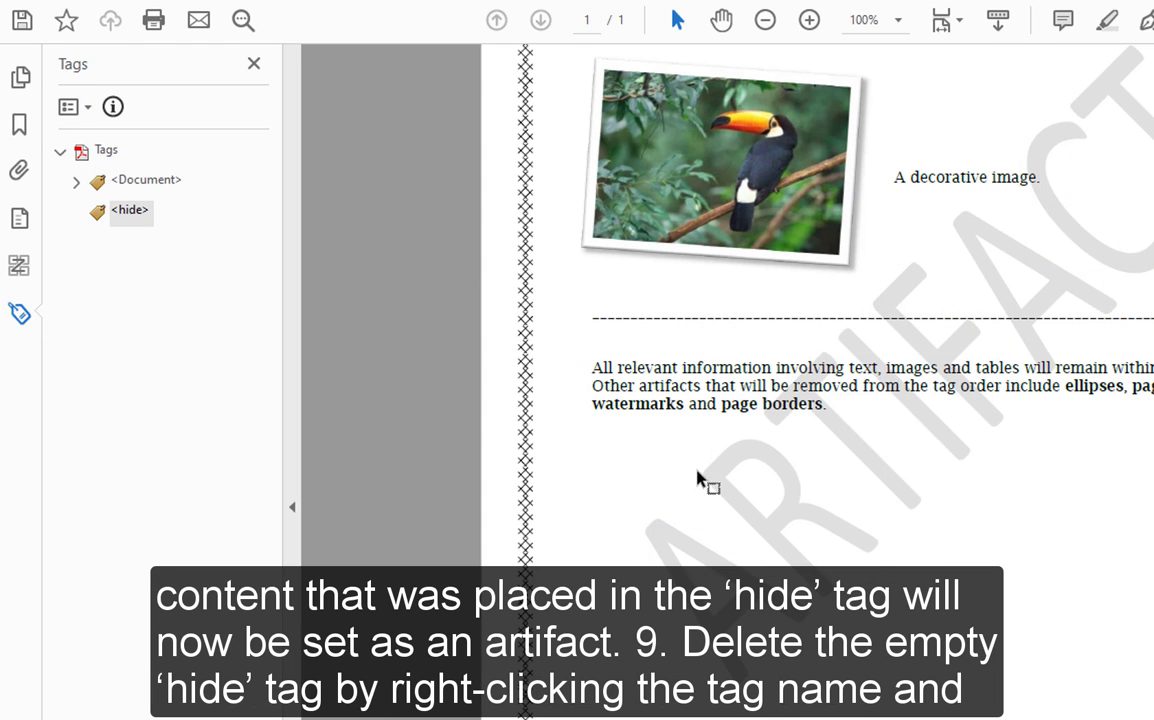
{"action": "left_click", "coordinate": [138, 214]}
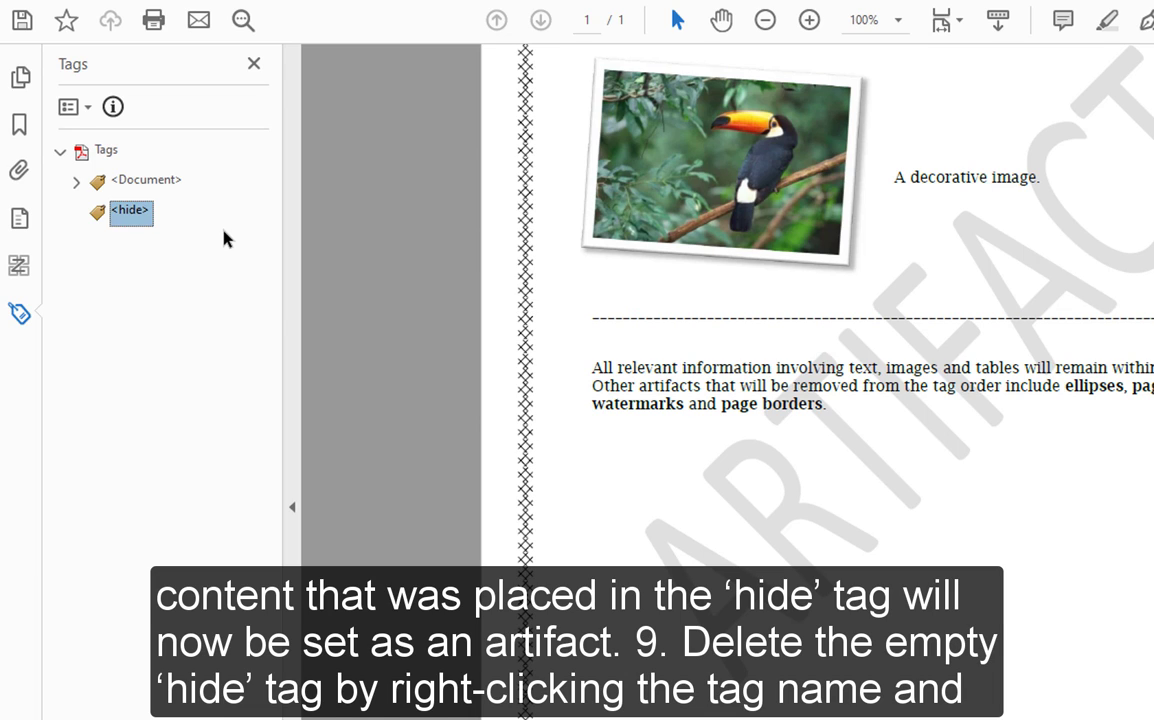
{"action": "right_click", "coordinate": [146, 217]}
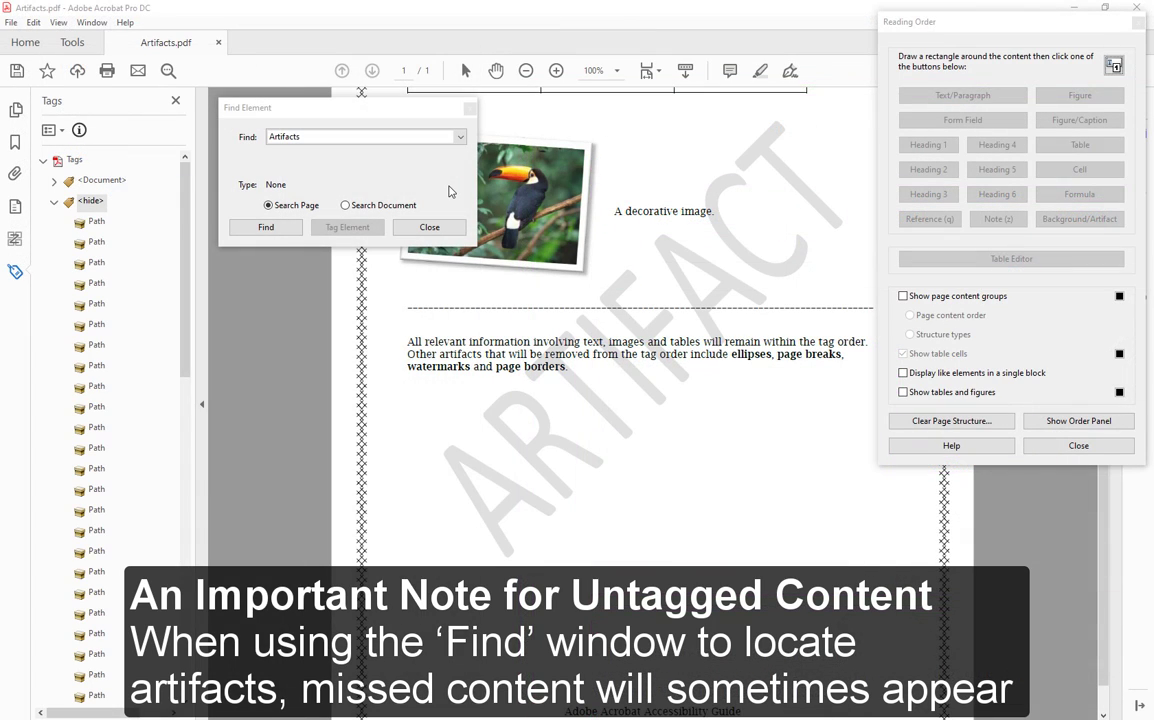
Step: Search for Unmarked Content, step to the next item, and close Find Element
{"action": "left_click", "coordinate": [416, 136]}
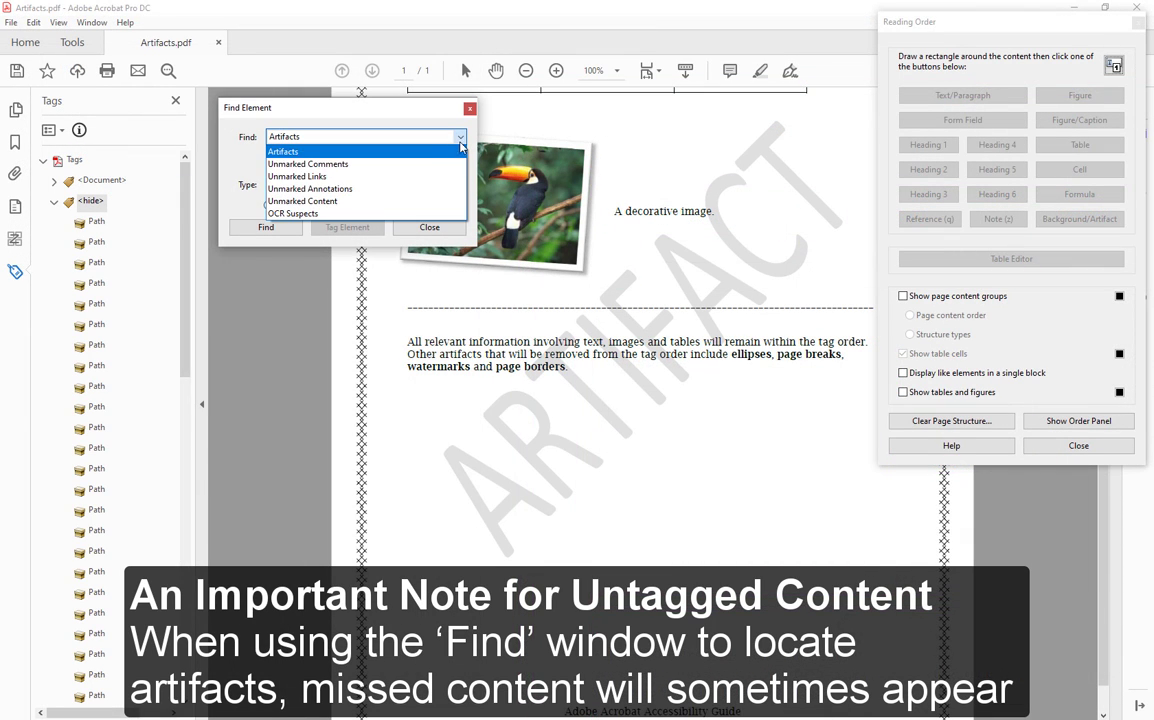
{"action": "left_click", "coordinate": [357, 199]}
{"action": "left_click", "coordinate": [270, 228]}
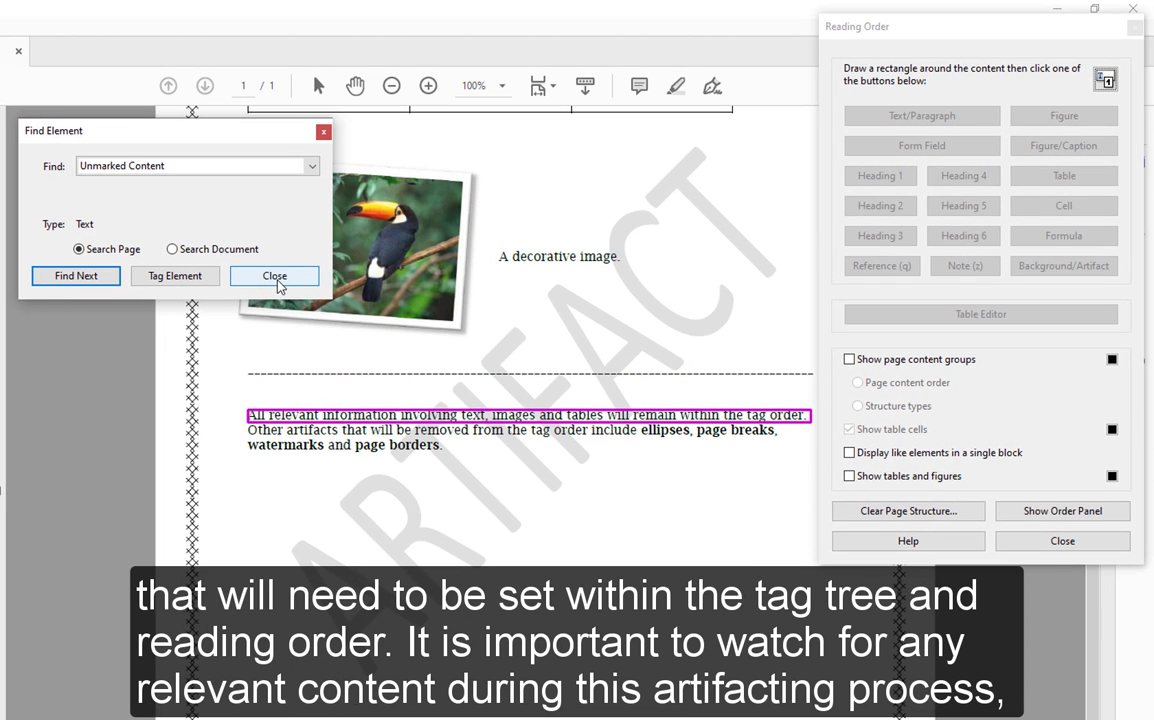
{"action": "left_click", "coordinate": [80, 276]}
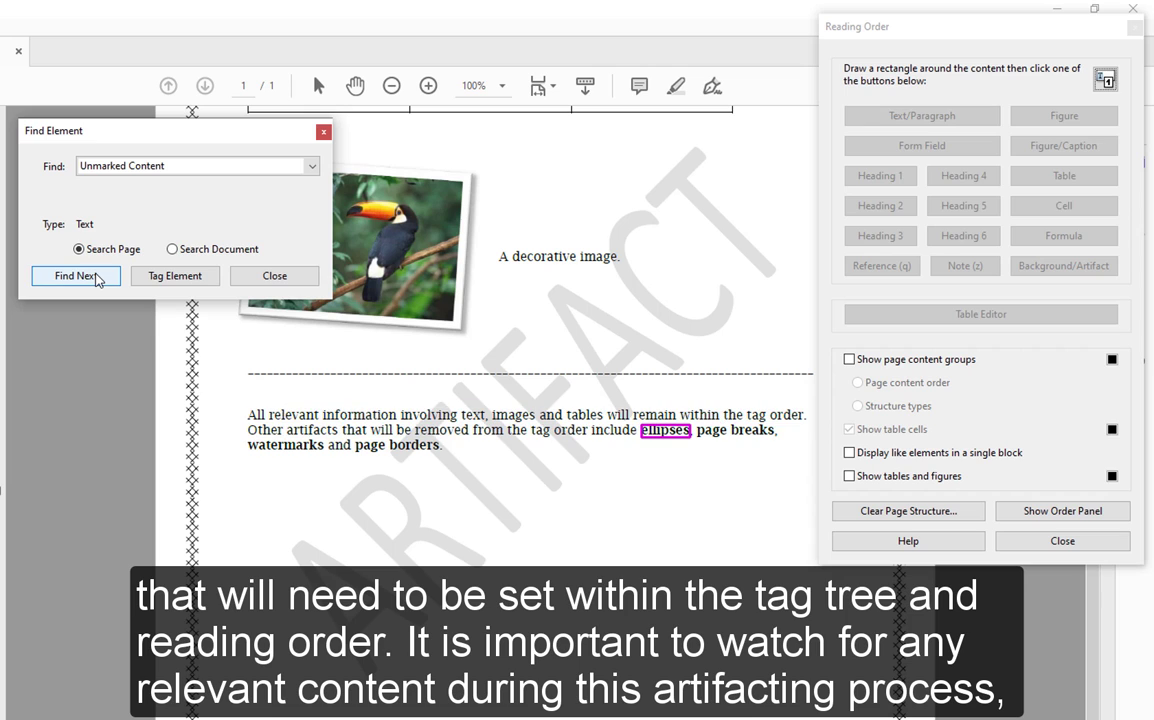
{"action": "left_click", "coordinate": [268, 285]}
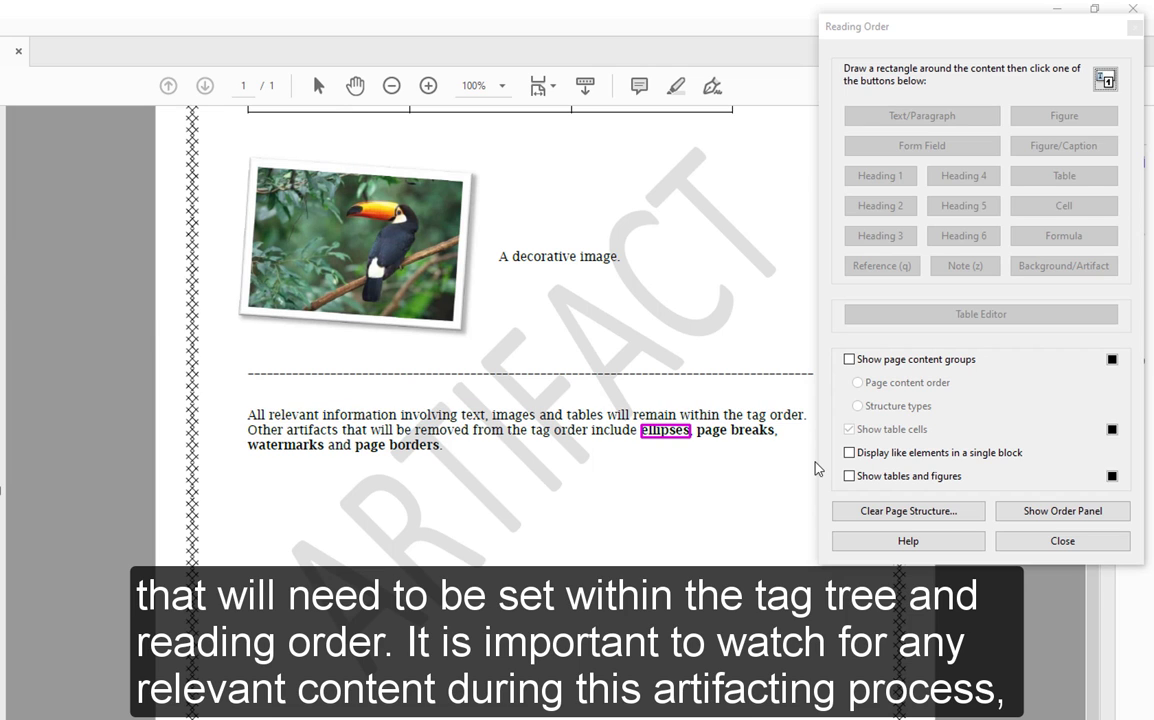
Step: Tag the unmarked relevant-information paragraph as a Text/Paragraph in Reading Order
{"action": "left_click_drag", "start_coordinate": [805, 447], "coordinate": [224, 392]}
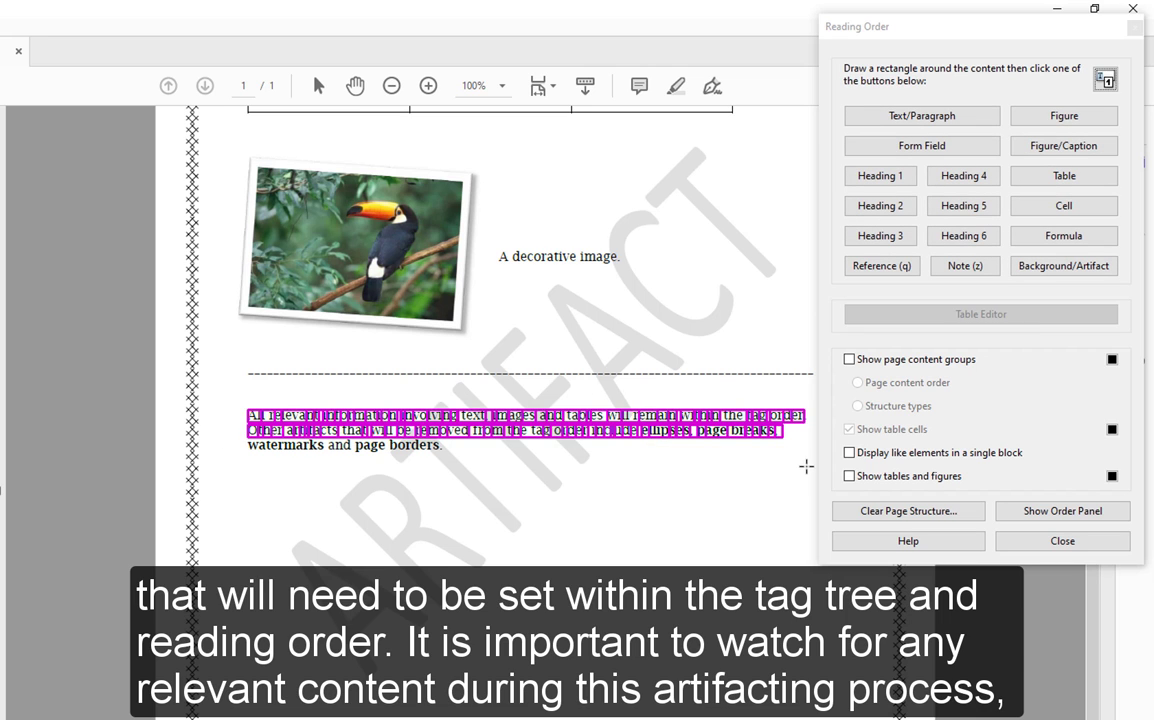
{"action": "left_click_drag", "start_coordinate": [806, 466], "coordinate": [232, 392]}
{"action": "left_click", "coordinate": [922, 116]}
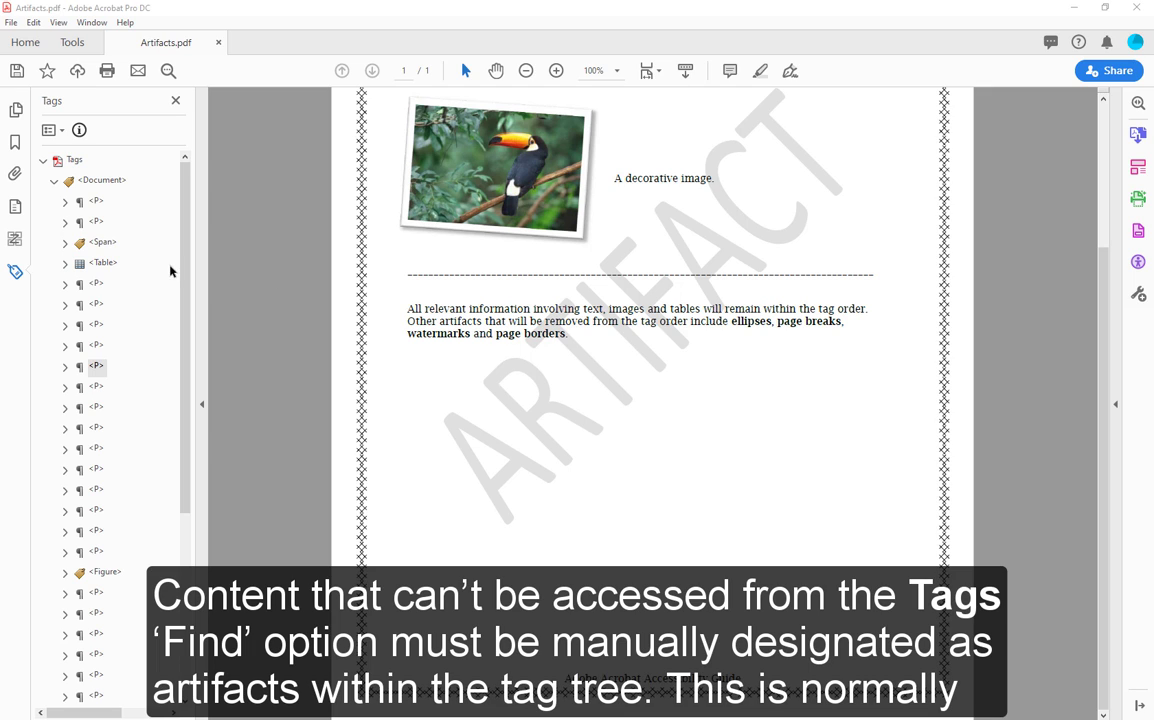
Step: Change the three Path tags under one <P> tag to Layout artifacts
{"action": "scroll", "coordinate": [327, 326], "scroll_direction": "up", "scroll_amount": 2}
{"action": "scroll", "coordinate": [327, 326], "scroll_direction": "up", "scroll_amount": 2}
{"action": "left_click", "coordinate": [65, 366]}
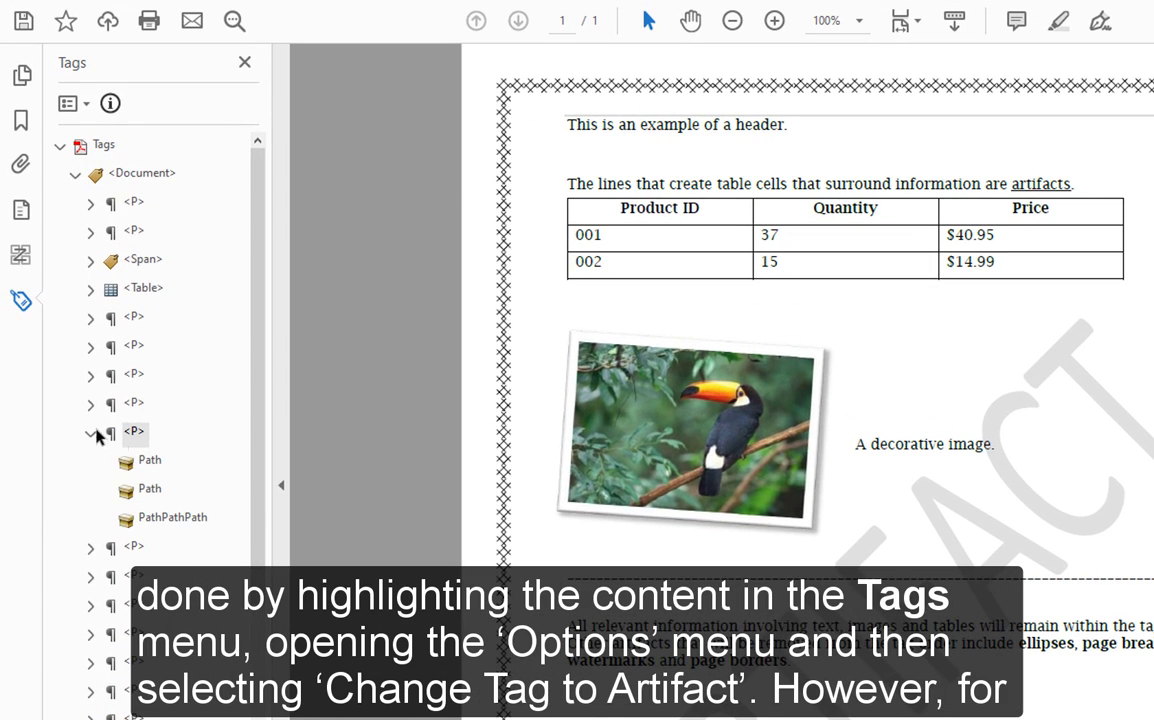
{"action": "left_click", "coordinate": [148, 460]}
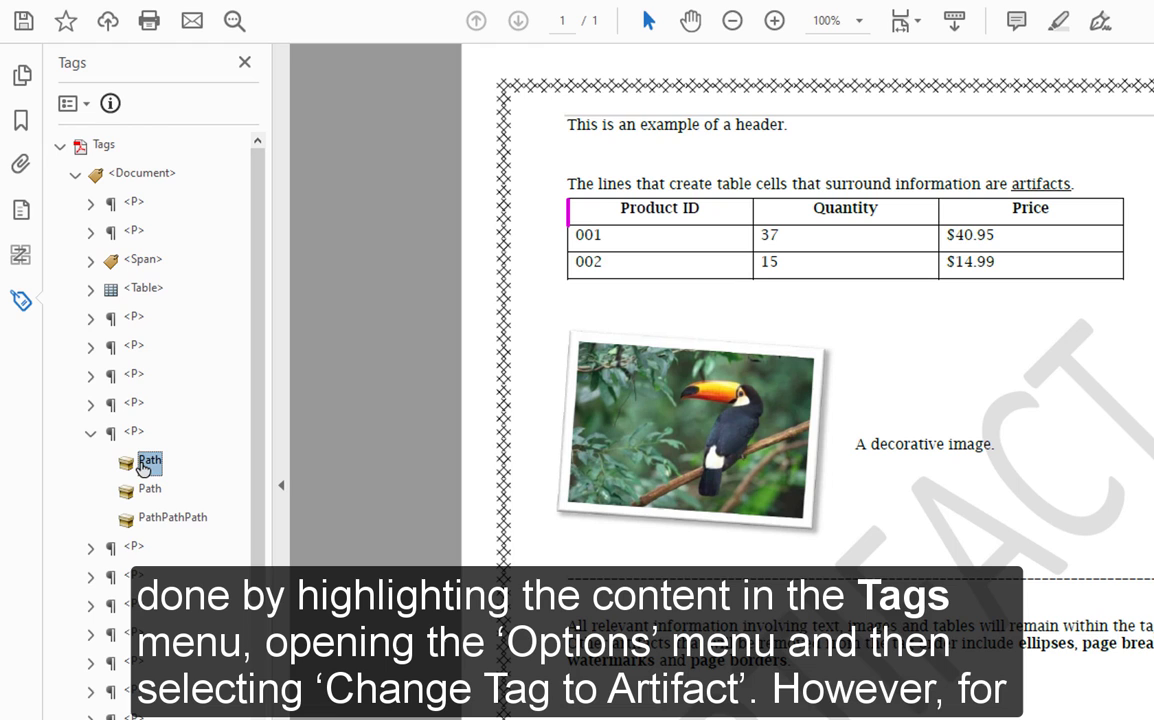
{"action": "left_click", "coordinate": [160, 520], "text": "shift"}
{"action": "left_click", "coordinate": [72, 103]}
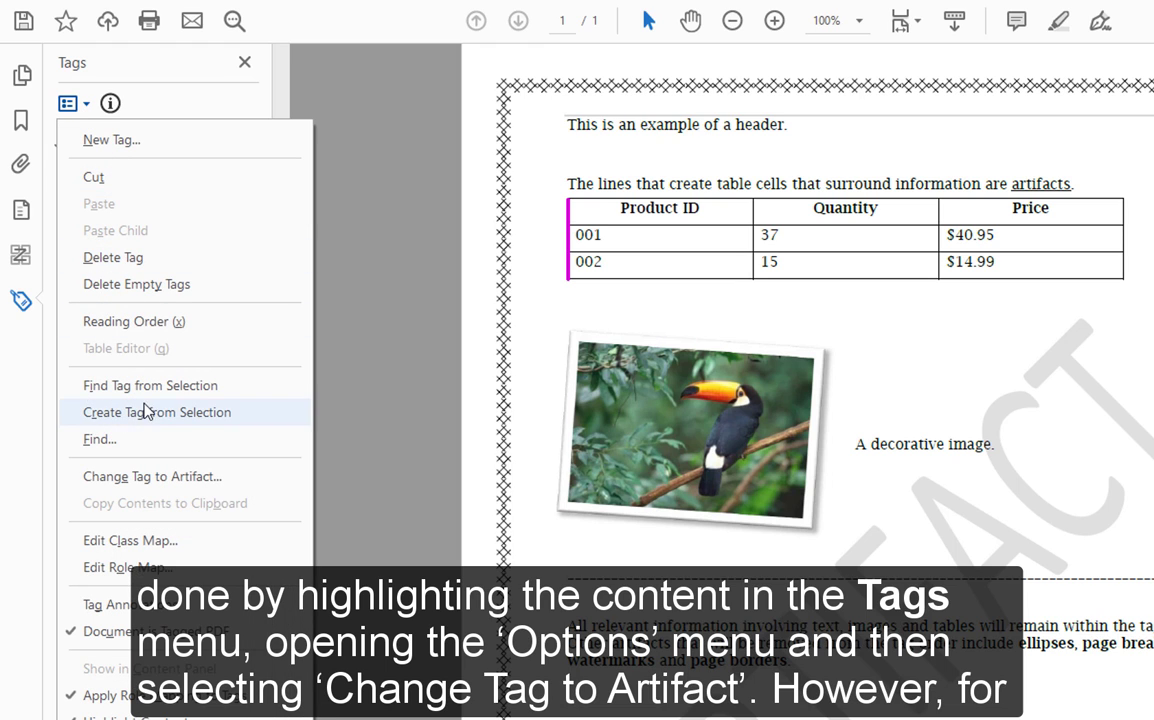
{"action": "left_click", "coordinate": [280, 477]}
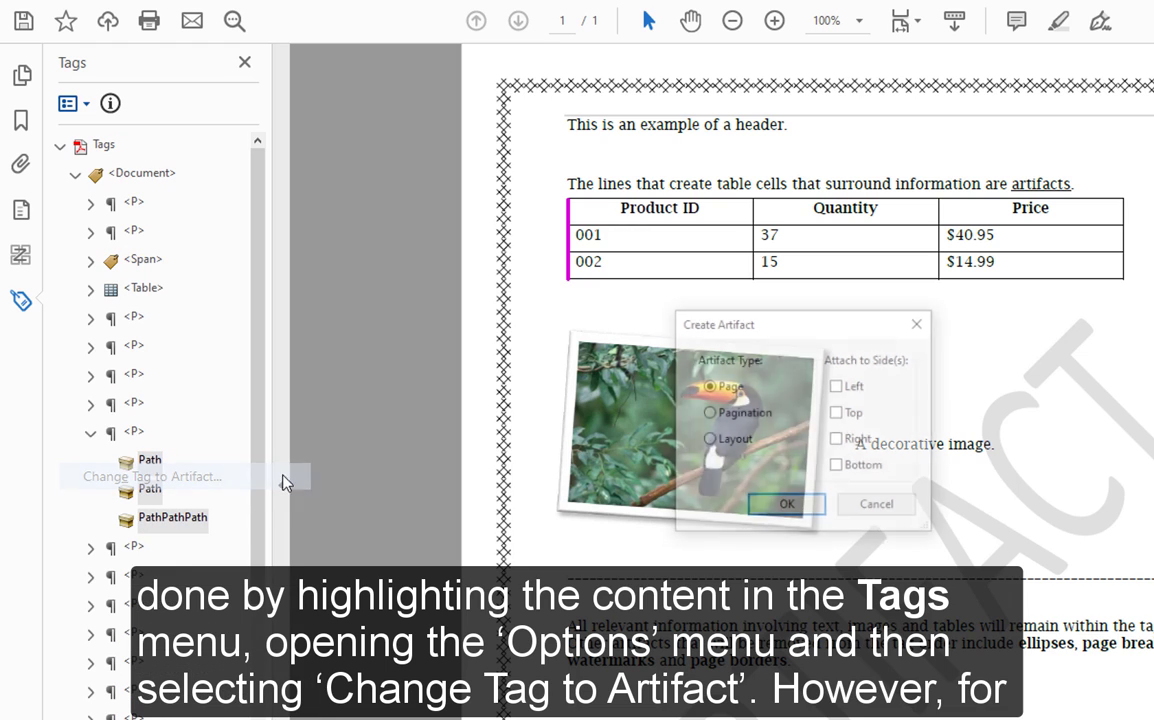
{"action": "left_click", "coordinate": [710, 439]}
{"action": "left_click", "coordinate": [772, 504]}
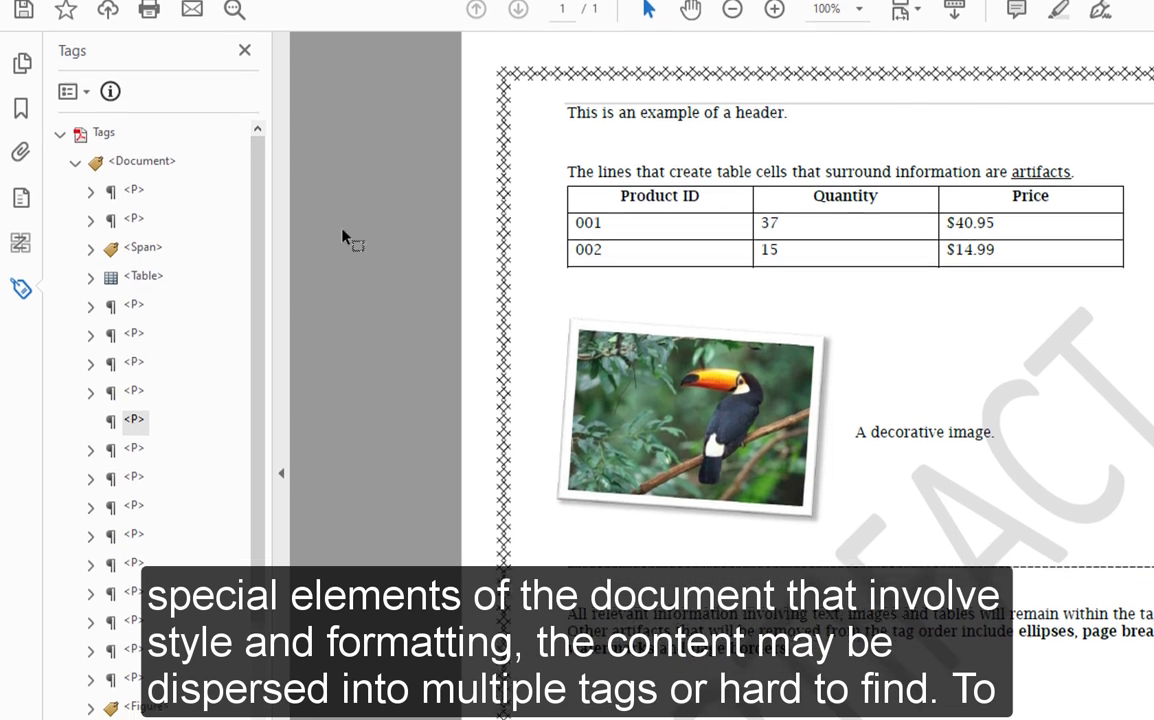
Step: Expand the next three <P> tags and select their table-line Path tags
{"action": "left_click", "coordinate": [90, 461]}
{"action": "left_click", "coordinate": [91, 434]}
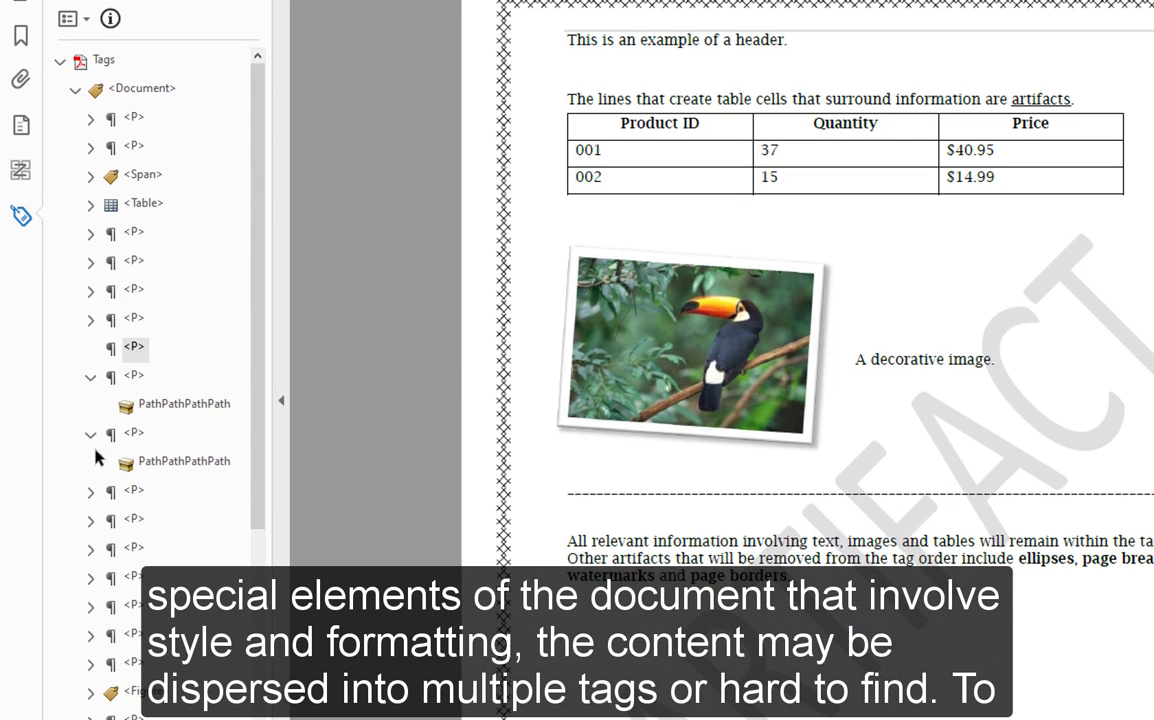
{"action": "left_click", "coordinate": [91, 490]}
{"action": "left_click", "coordinate": [160, 408]}
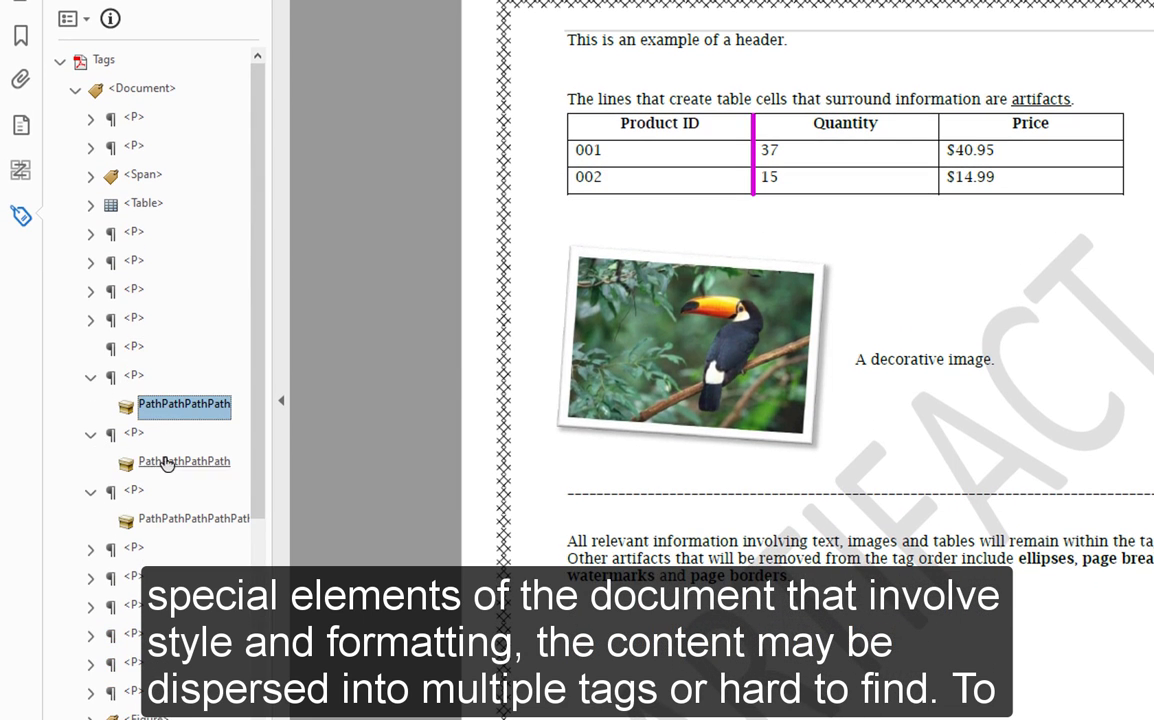
{"action": "left_click", "coordinate": [163, 463]}
{"action": "left_click_drag", "start_coordinate": [165, 518], "coordinate": [390, 323]}
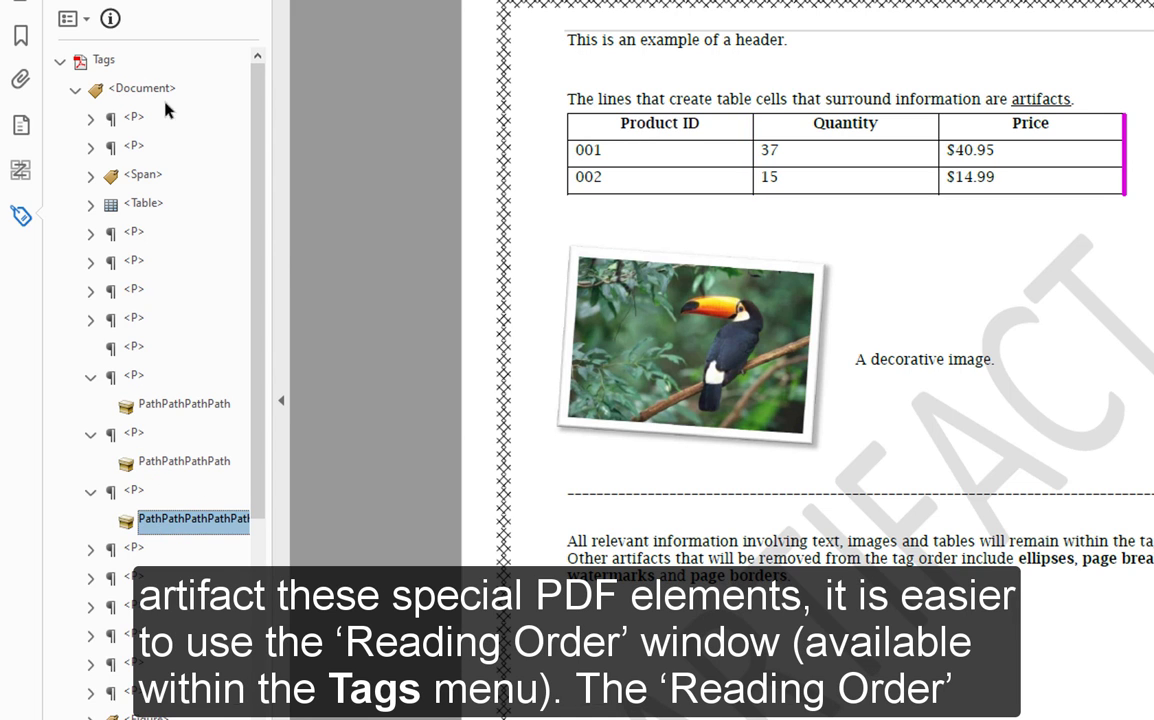
Step: Box the table's bottom border and header in Reading Order, close it, and collapse <Document>
{"action": "left_click", "coordinate": [80, 19]}
{"action": "left_click", "coordinate": [160, 238]}
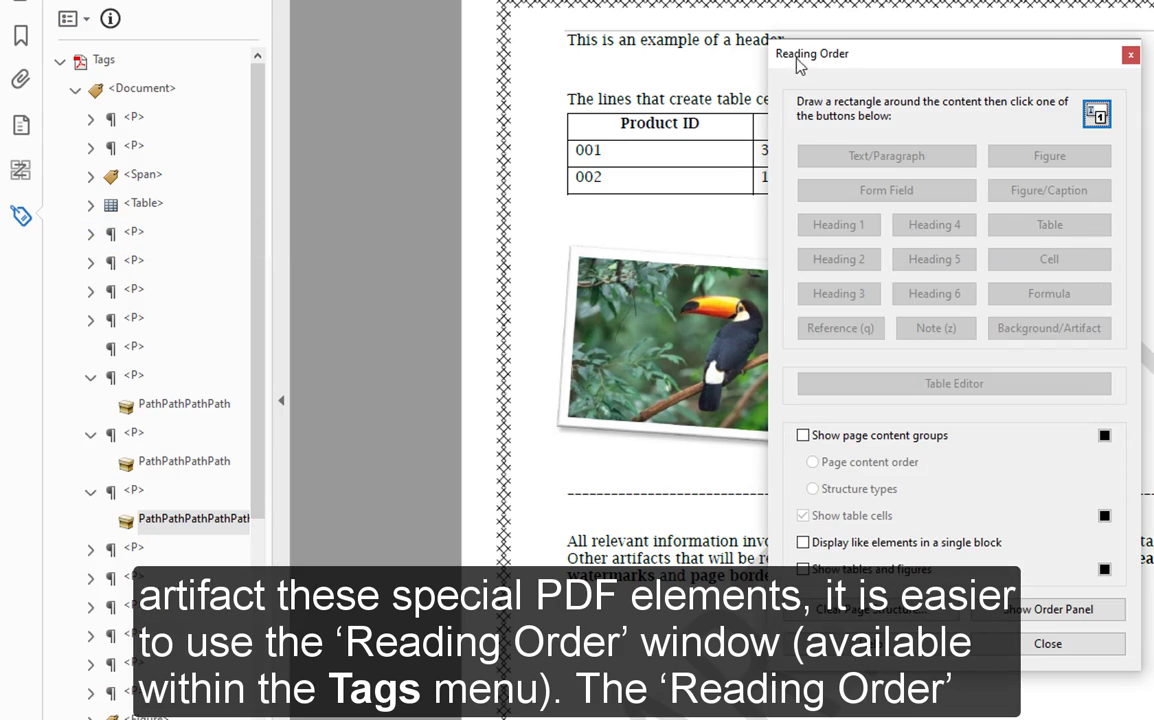
{"action": "left_click_drag", "start_coordinate": [870, 52], "coordinate": [1153, 12]}
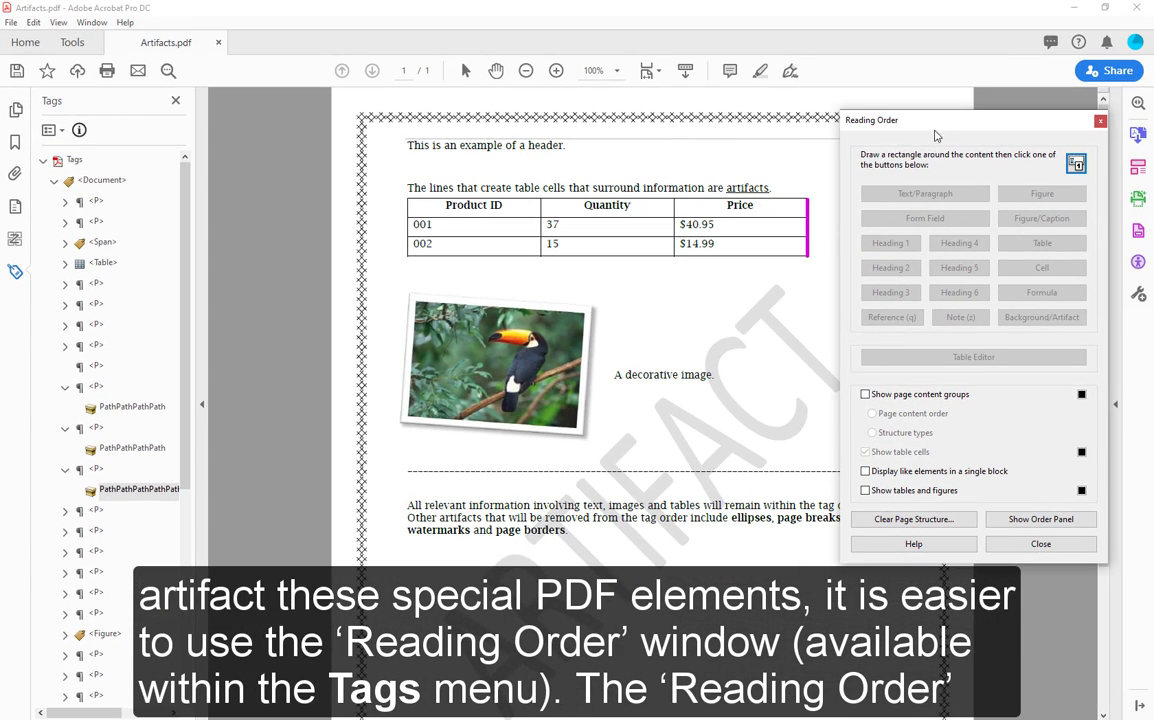
{"action": "left_click_drag", "start_coordinate": [814, 263], "coordinate": [398, 248]}
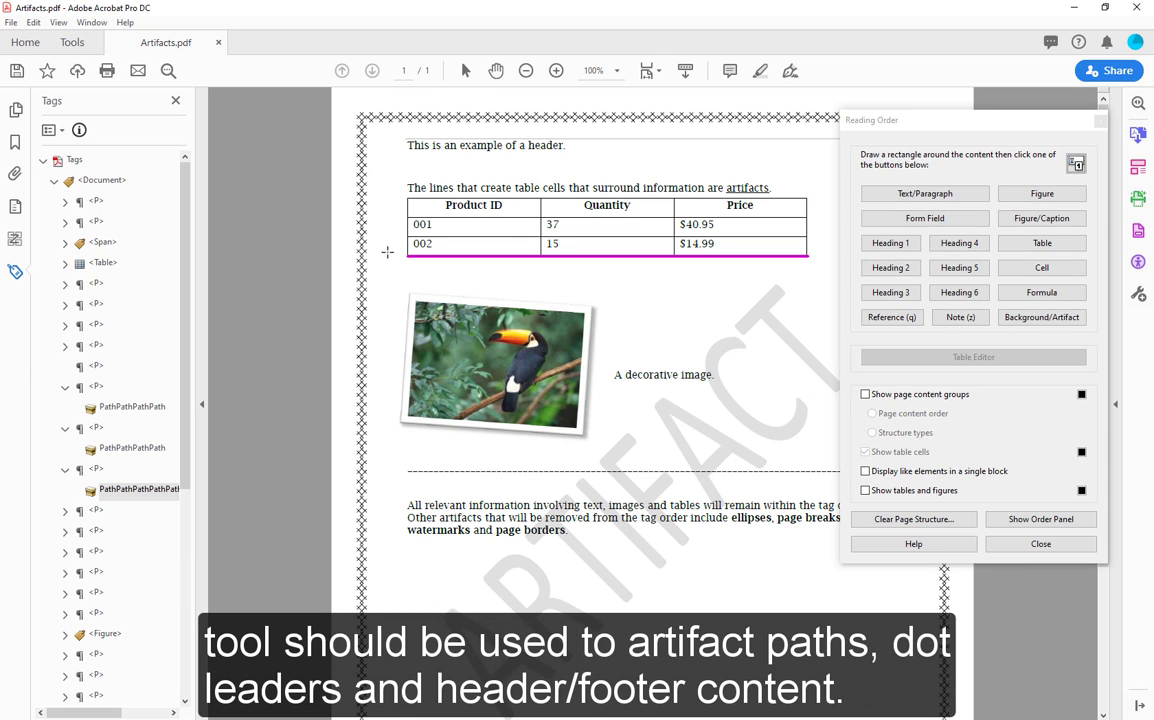
{"action": "left_click", "coordinate": [594, 164]}
{"action": "left_click_drag", "start_coordinate": [538, 151], "coordinate": [337, 112]}
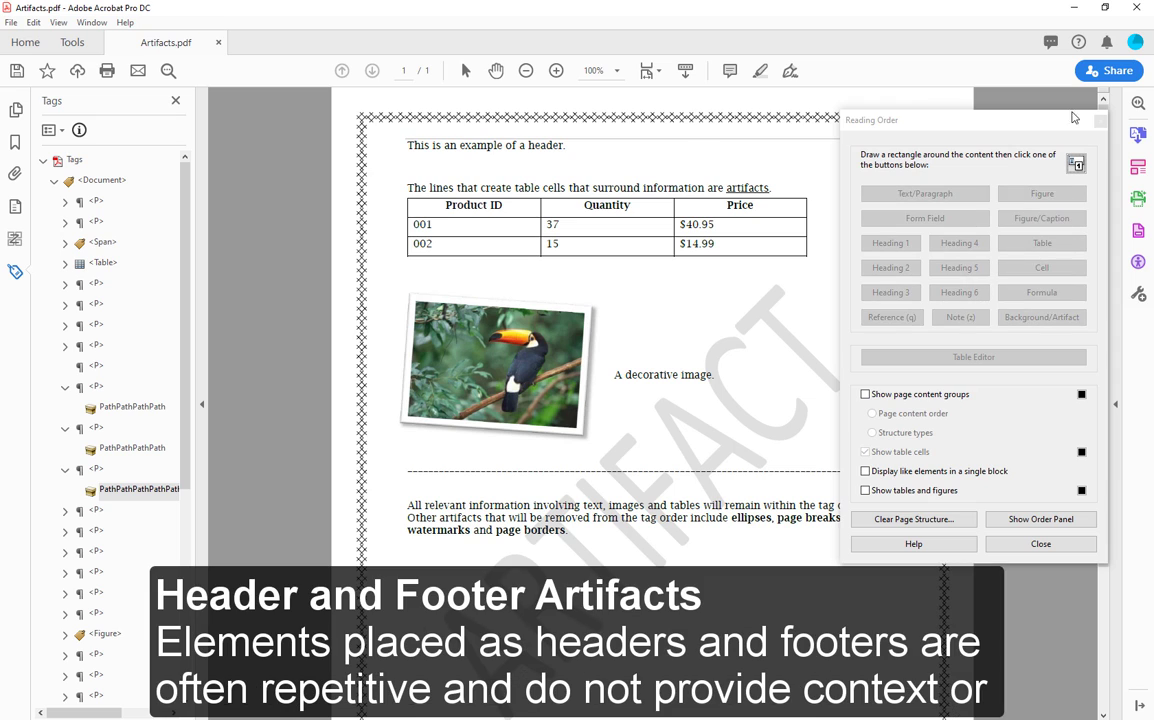
{"action": "key", "text": "Escape"}
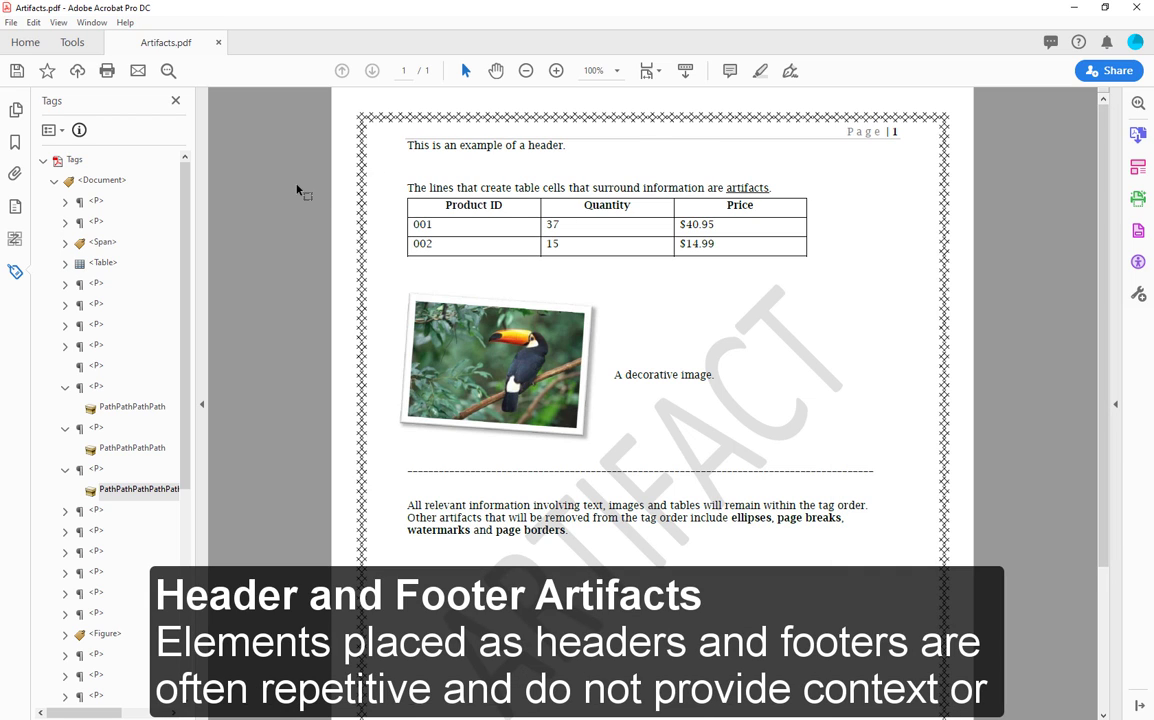
{"action": "left_click", "coordinate": [51, 182]}
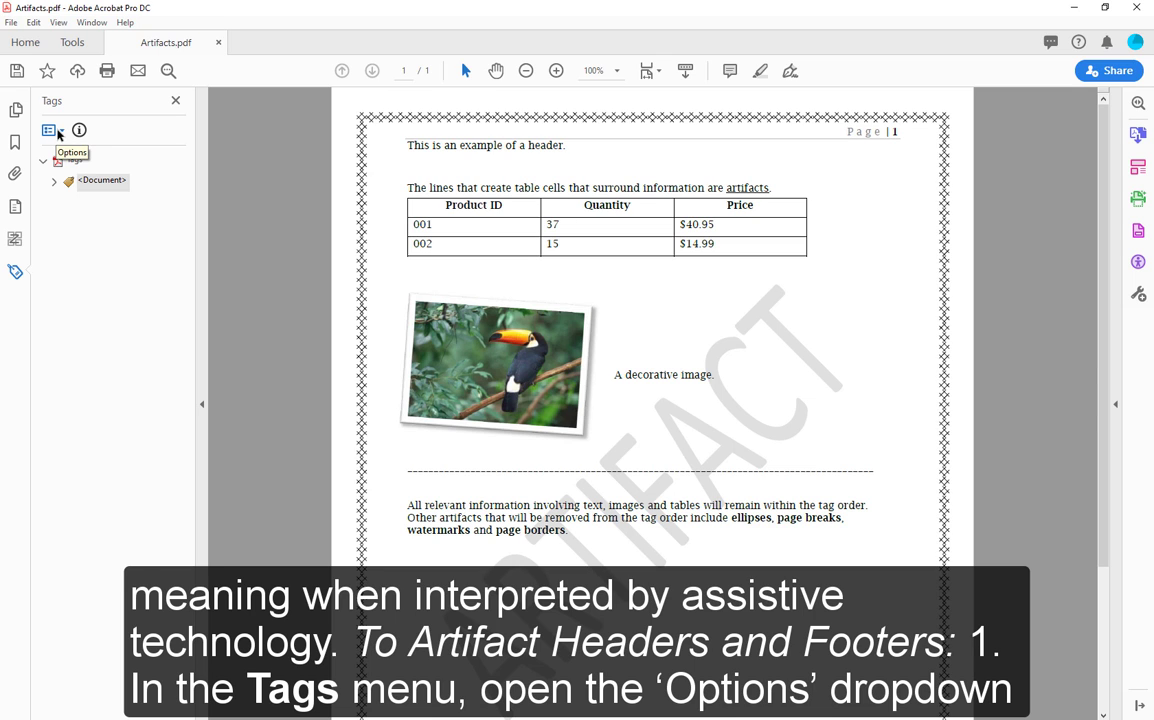
Step: Mark the page header and page number as Background/Artifact in Reading Order
{"action": "left_click", "coordinate": [58, 134]}
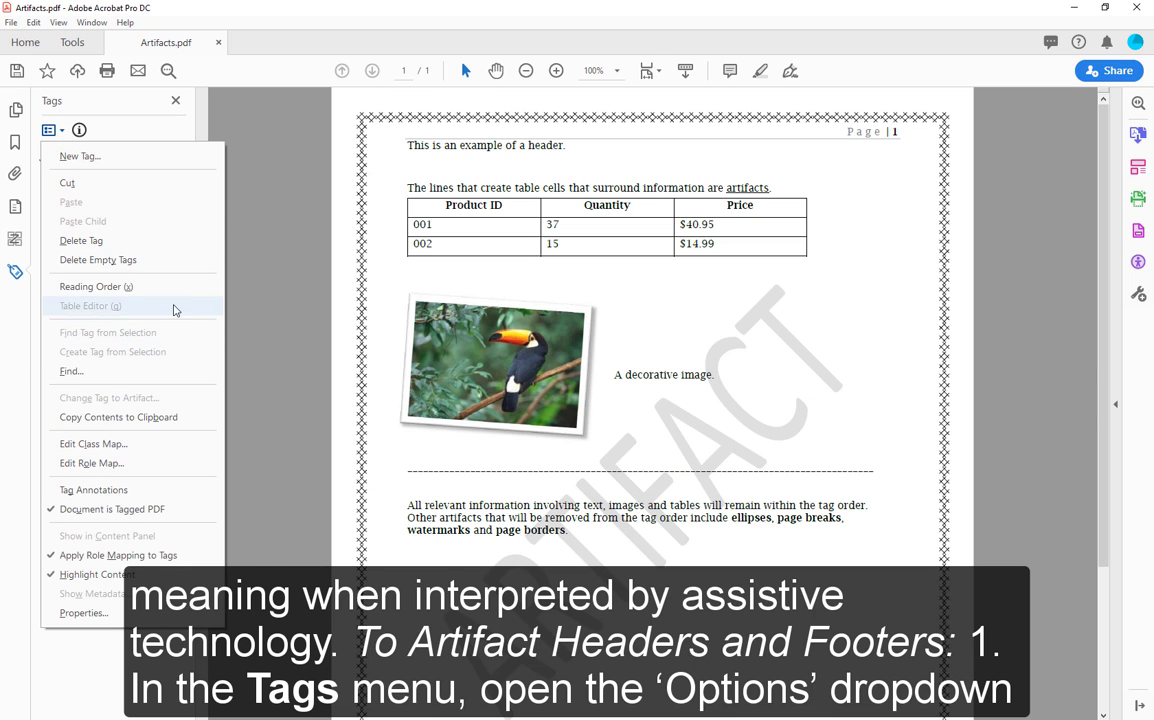
{"action": "left_click", "coordinate": [90, 287]}
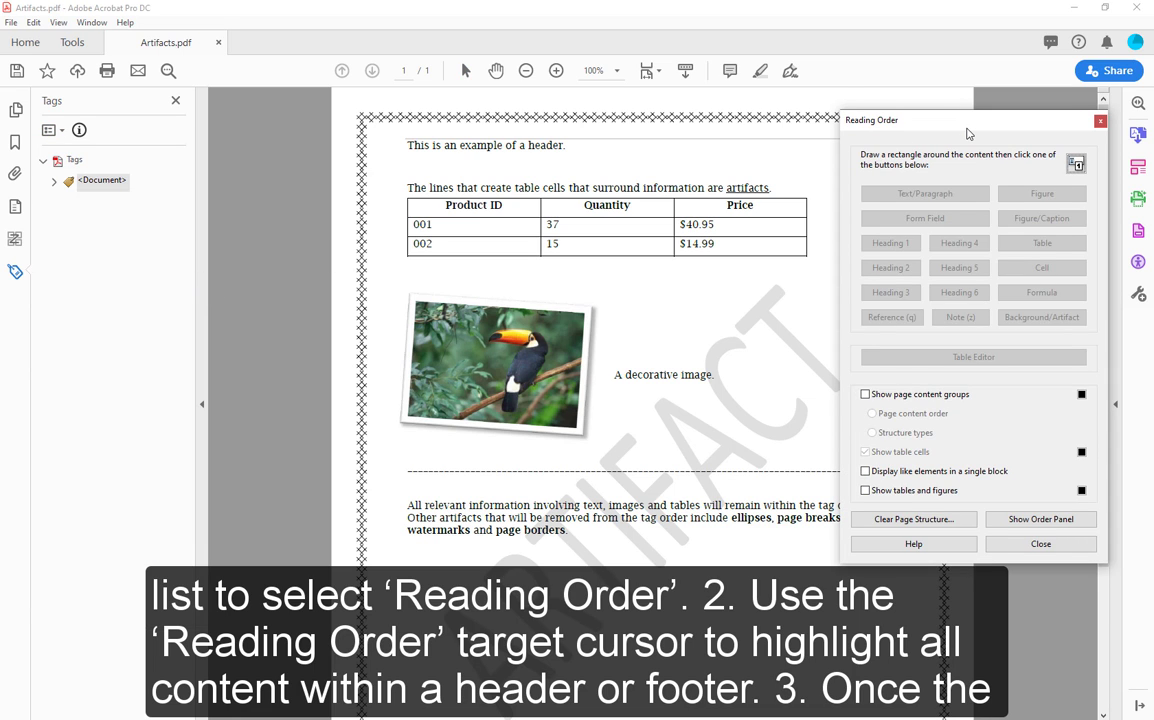
{"action": "left_click_drag", "start_coordinate": [966, 133], "coordinate": [769, 228]}
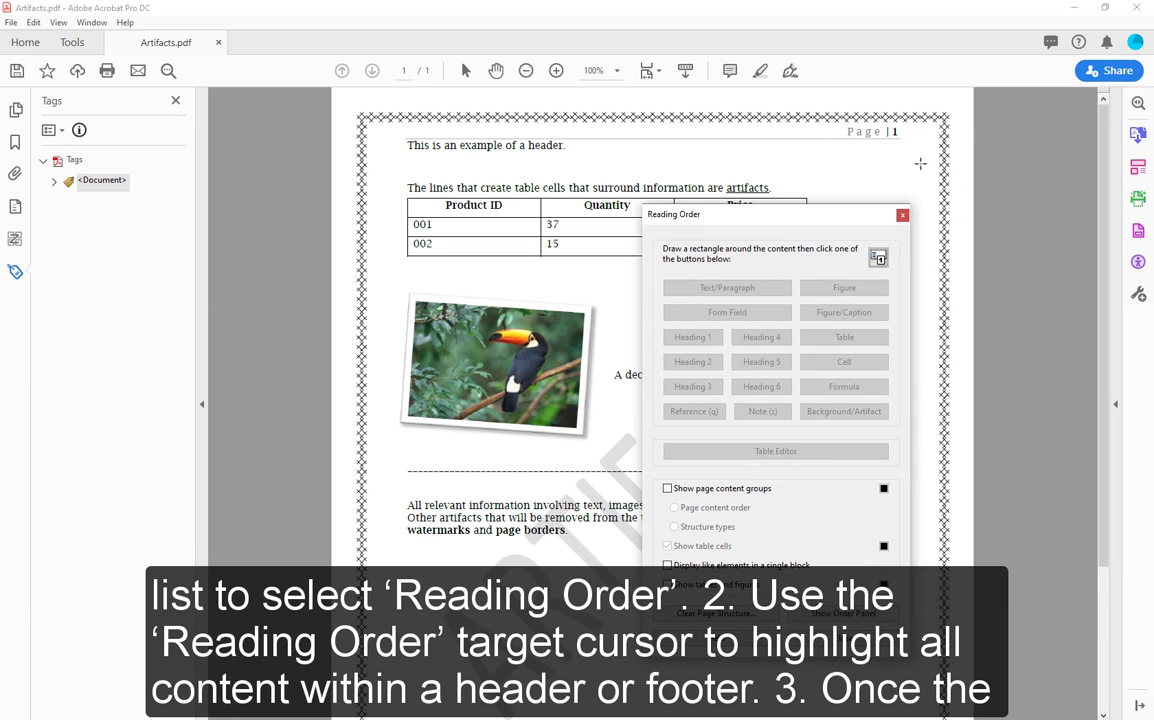
{"action": "left_click_drag", "start_coordinate": [920, 163], "coordinate": [380, 124]}
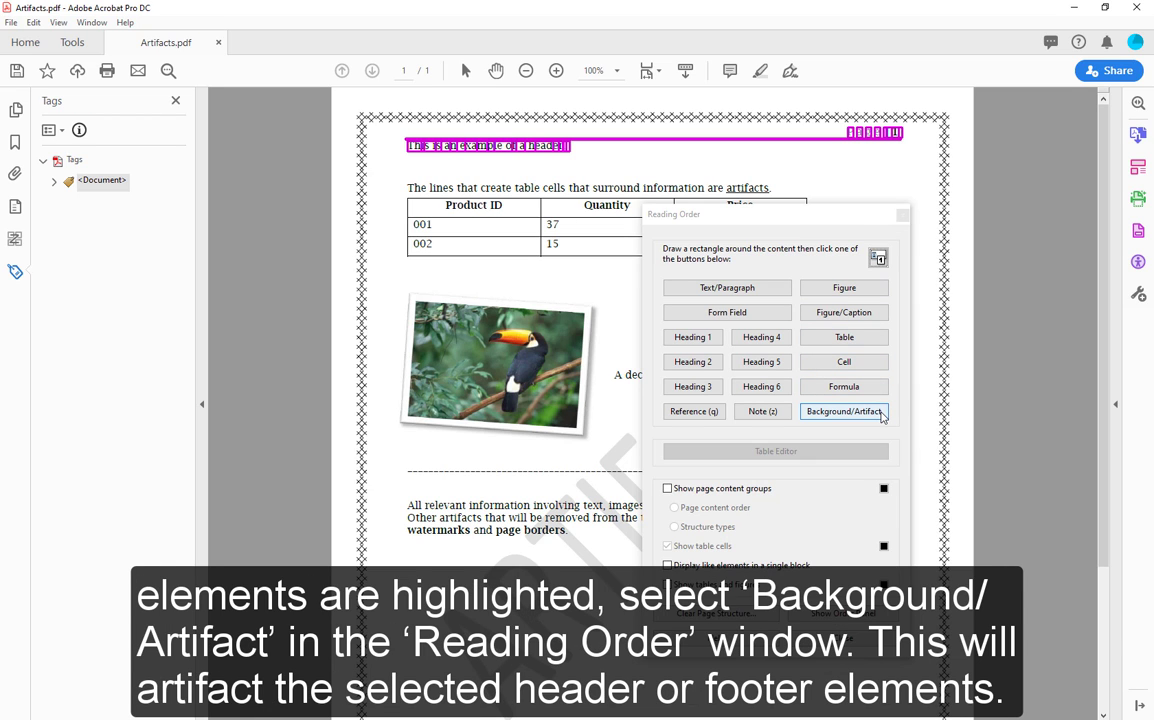
{"action": "left_click", "coordinate": [882, 413]}
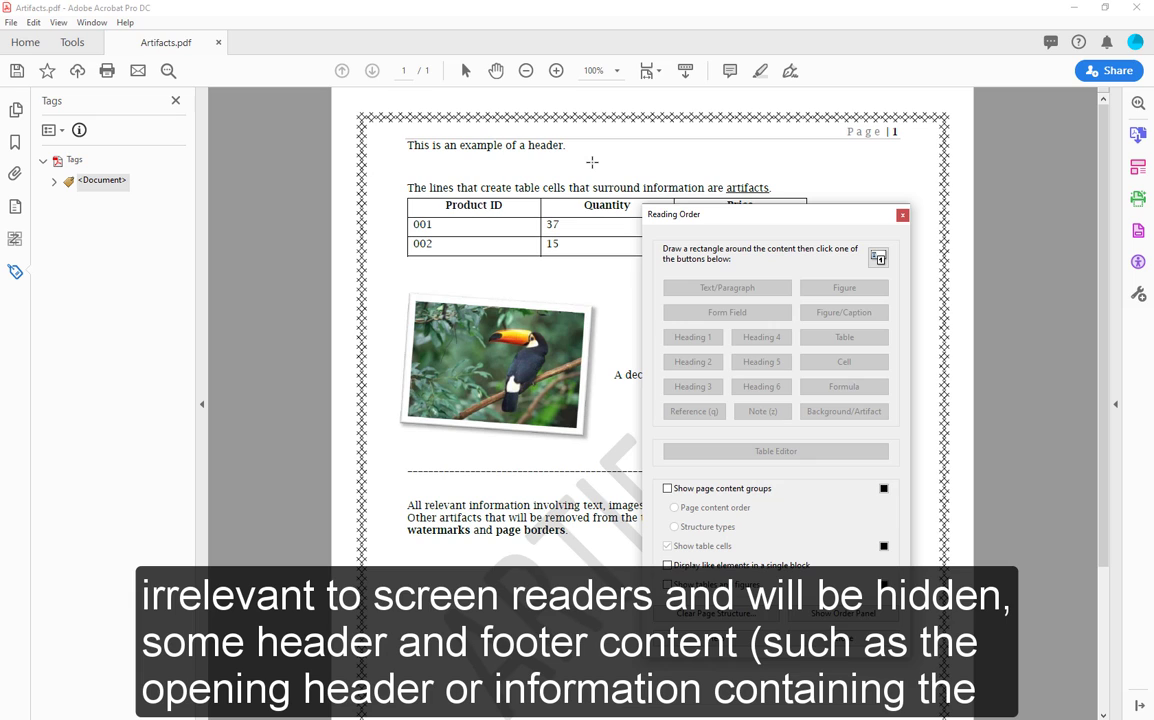
Step: Set the header line 'This is an example of a header.' as an artifact, then expand the tag tree
{"action": "left_click_drag", "start_coordinate": [592, 162], "coordinate": [376, 139]}
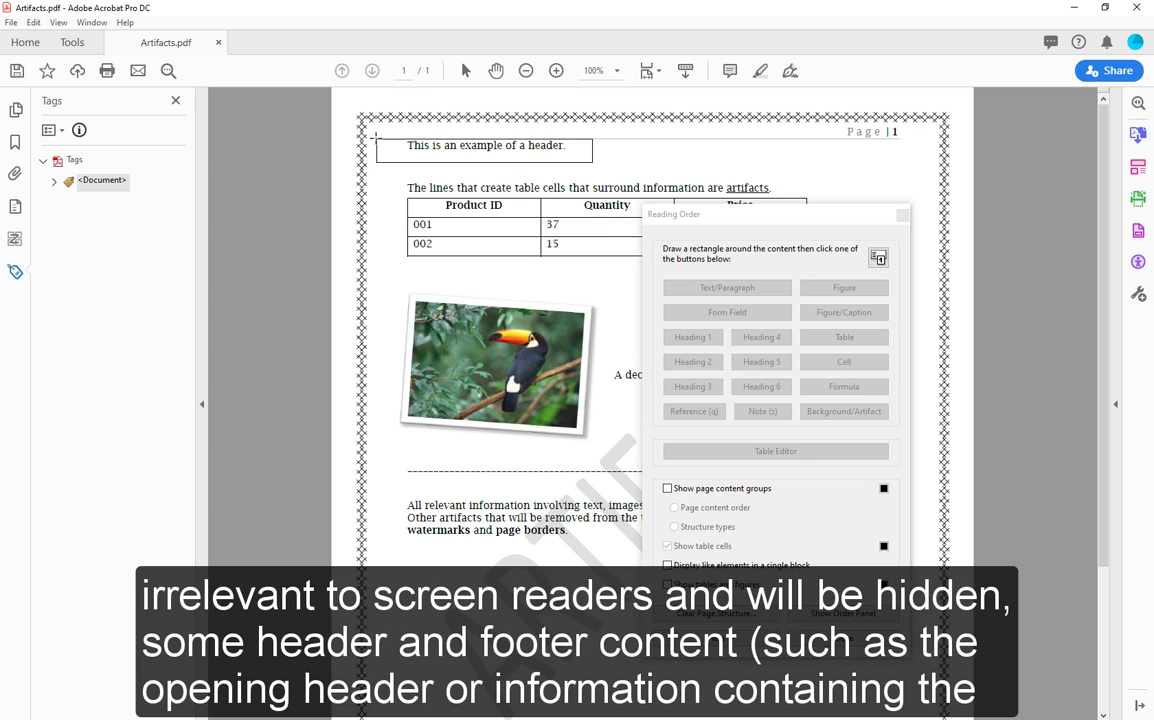
{"action": "left_click", "coordinate": [627, 157]}
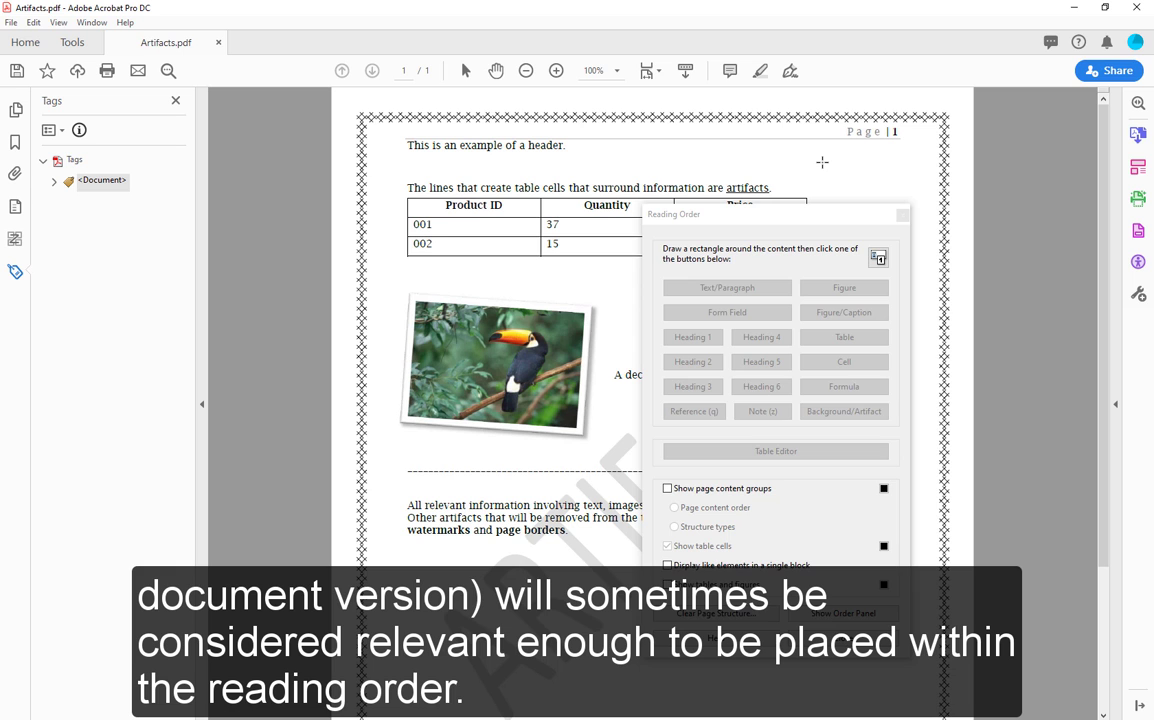
{"action": "left_click", "coordinate": [55, 181]}
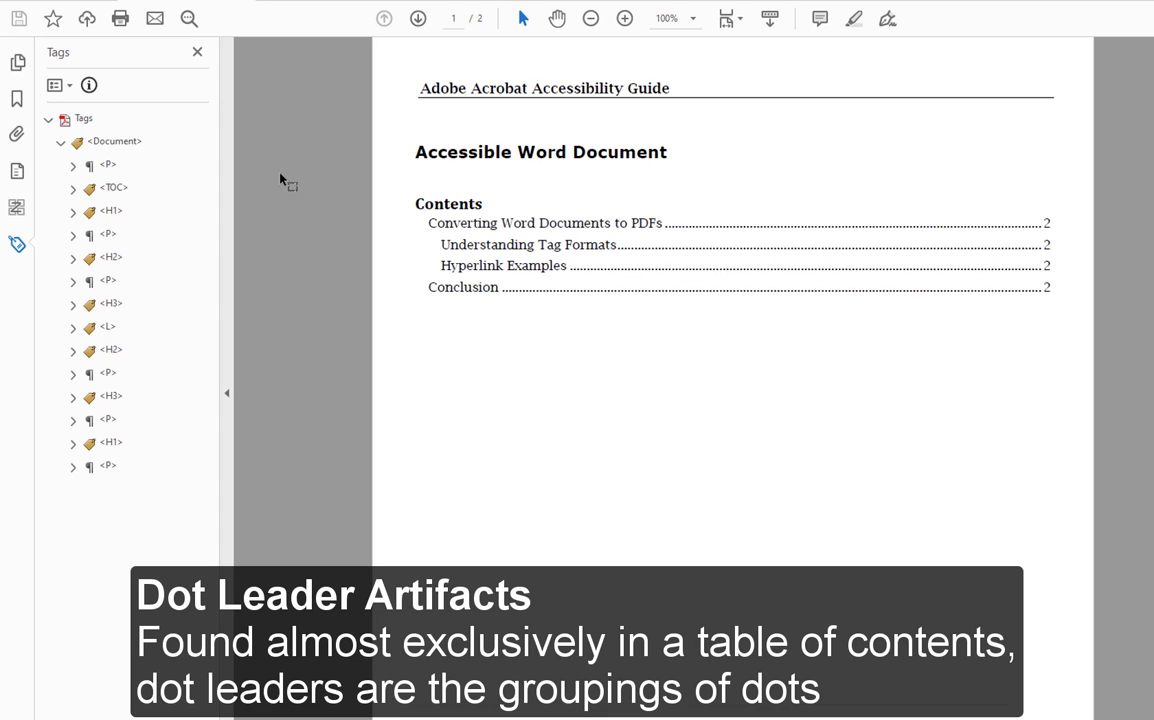
{"action": "left_click_drag", "start_coordinate": [1089, 323], "coordinate": [373, 180]}
{"action": "left_click", "coordinate": [1048, 265]}
{"action": "left_click_drag", "start_coordinate": [1056, 216], "coordinate": [668, 222]}
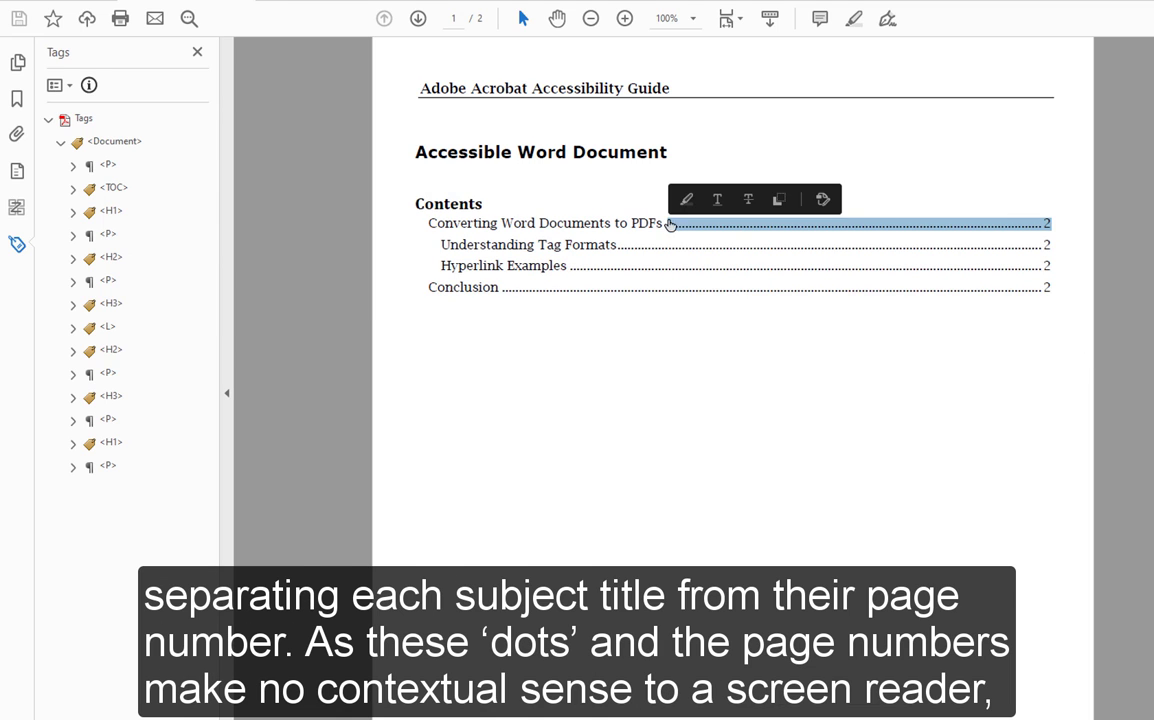
{"action": "left_click", "coordinate": [587, 170]}
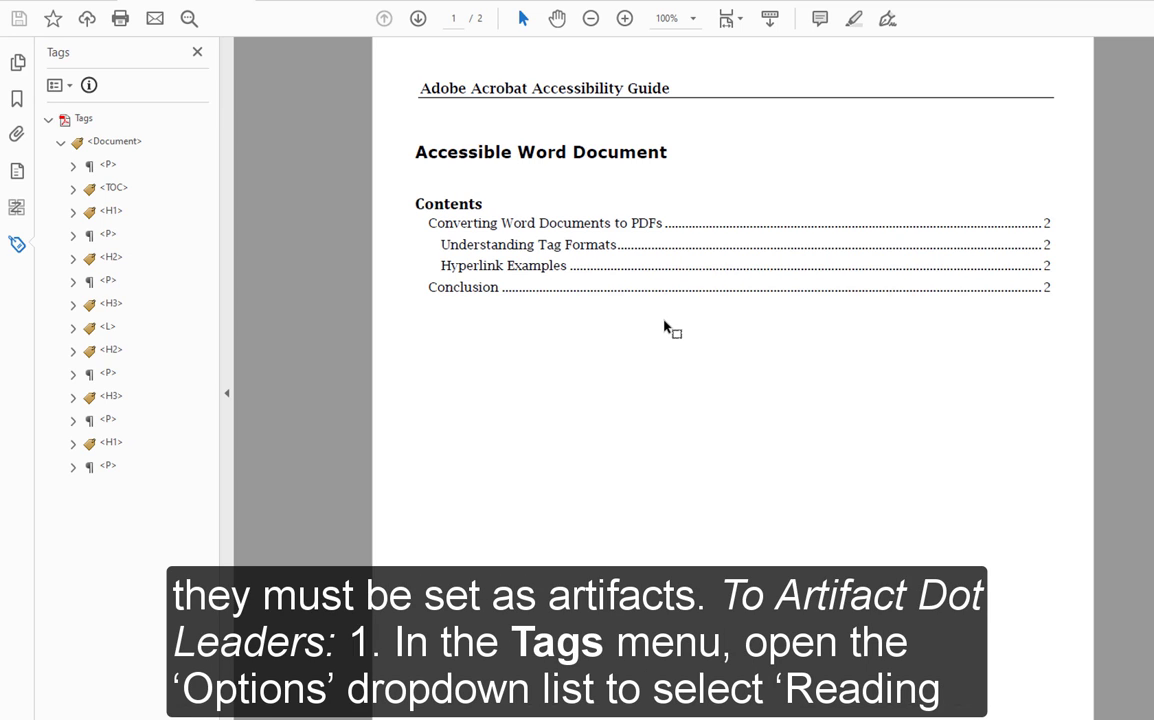
Step: Open the Reading Order tool with Show page content groups unchecked
{"action": "left_click", "coordinate": [55, 86]}
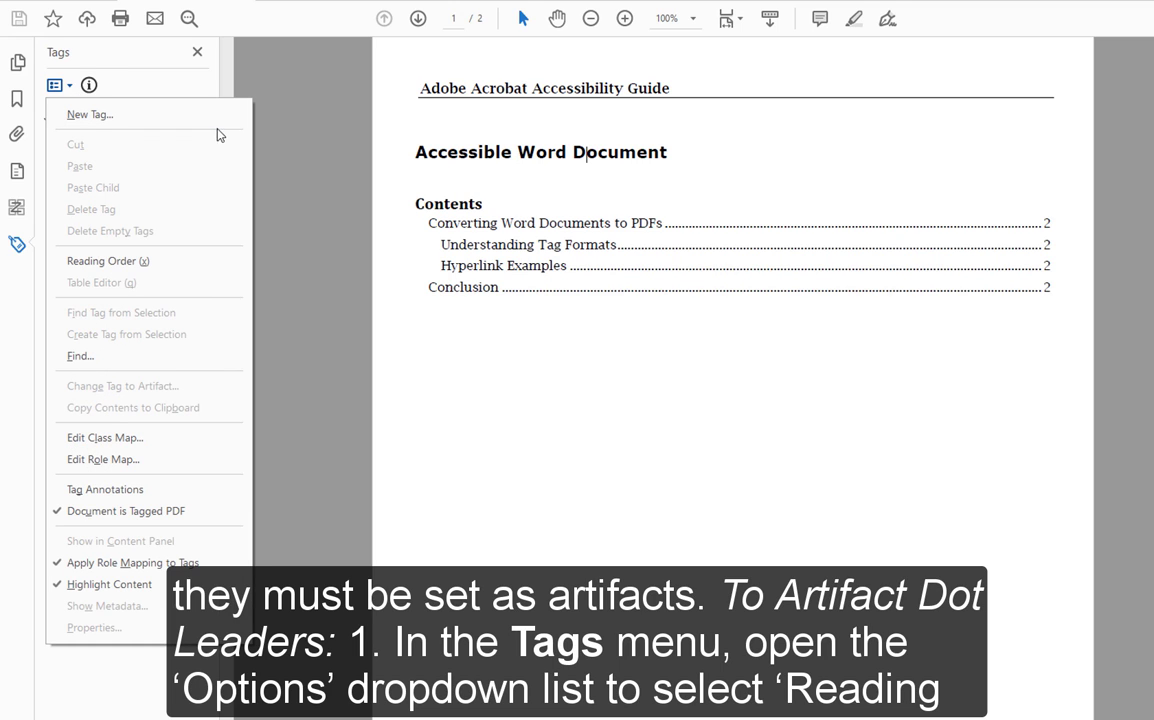
{"action": "left_click", "coordinate": [195, 265]}
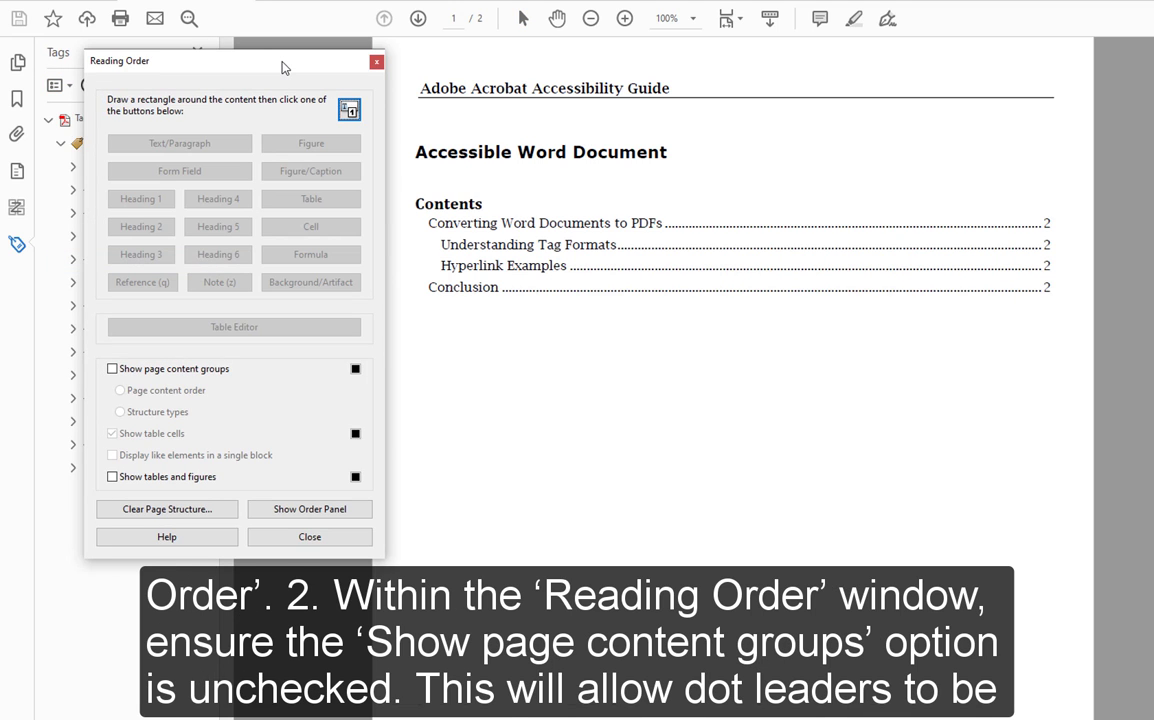
{"action": "left_click", "coordinate": [112, 369]}
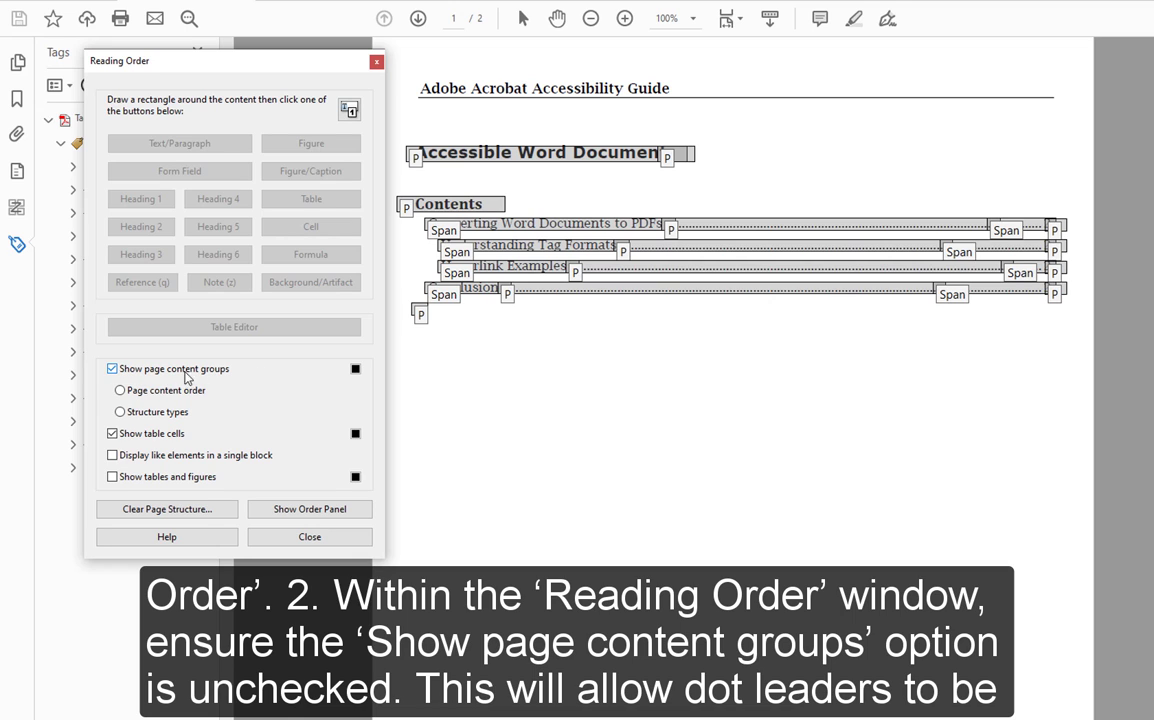
{"action": "left_click", "coordinate": [112, 369]}
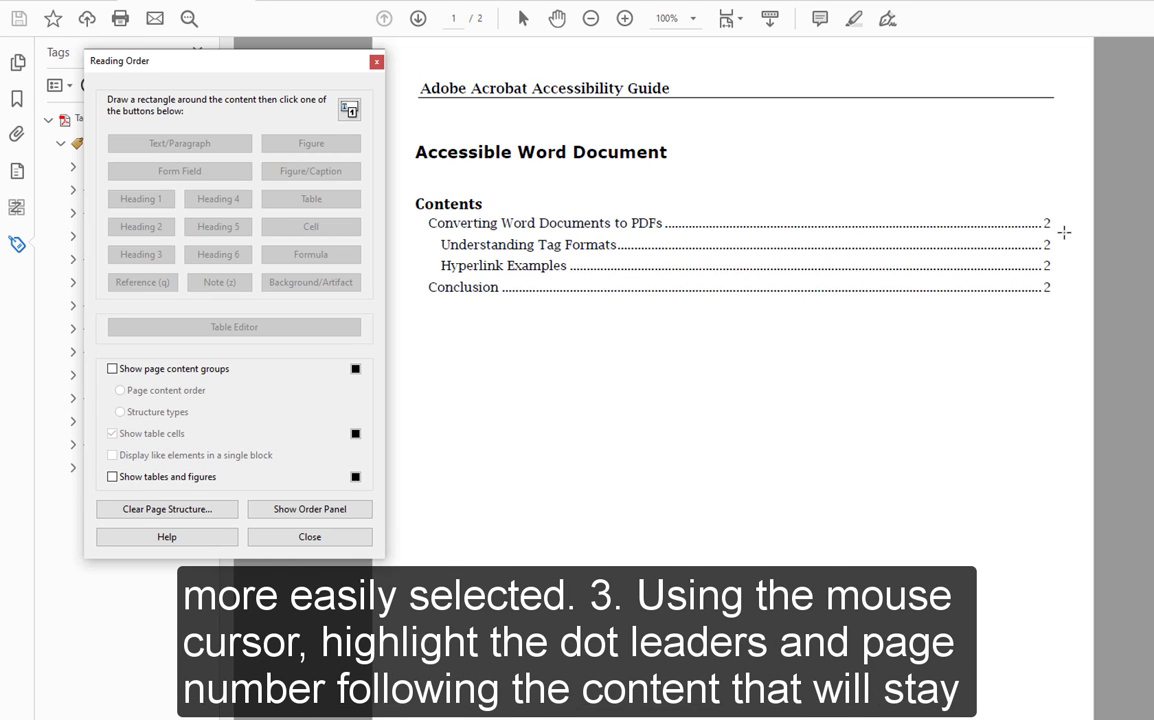
Step: Mark the dot leaders and page numbers of all four contents entries as Background/Artifact
{"action": "left_click_drag", "start_coordinate": [1059, 233], "coordinate": [663, 218]}
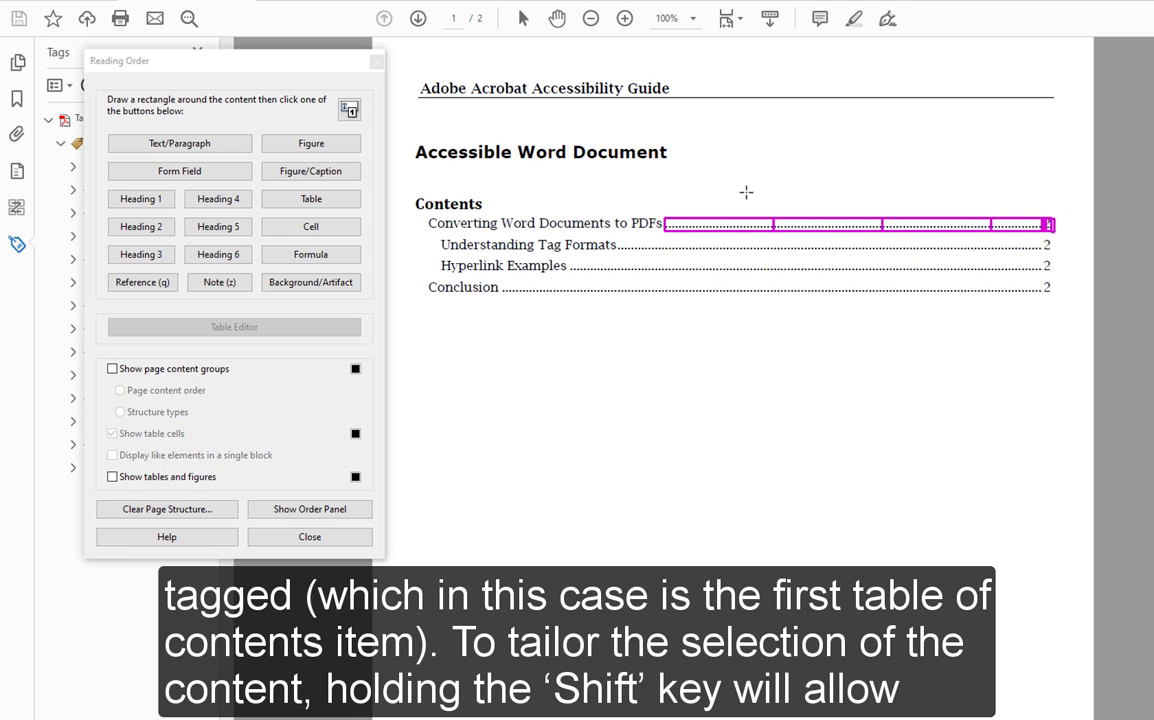
{"action": "left_click_drag", "start_coordinate": [1068, 254], "coordinate": [618, 238]}
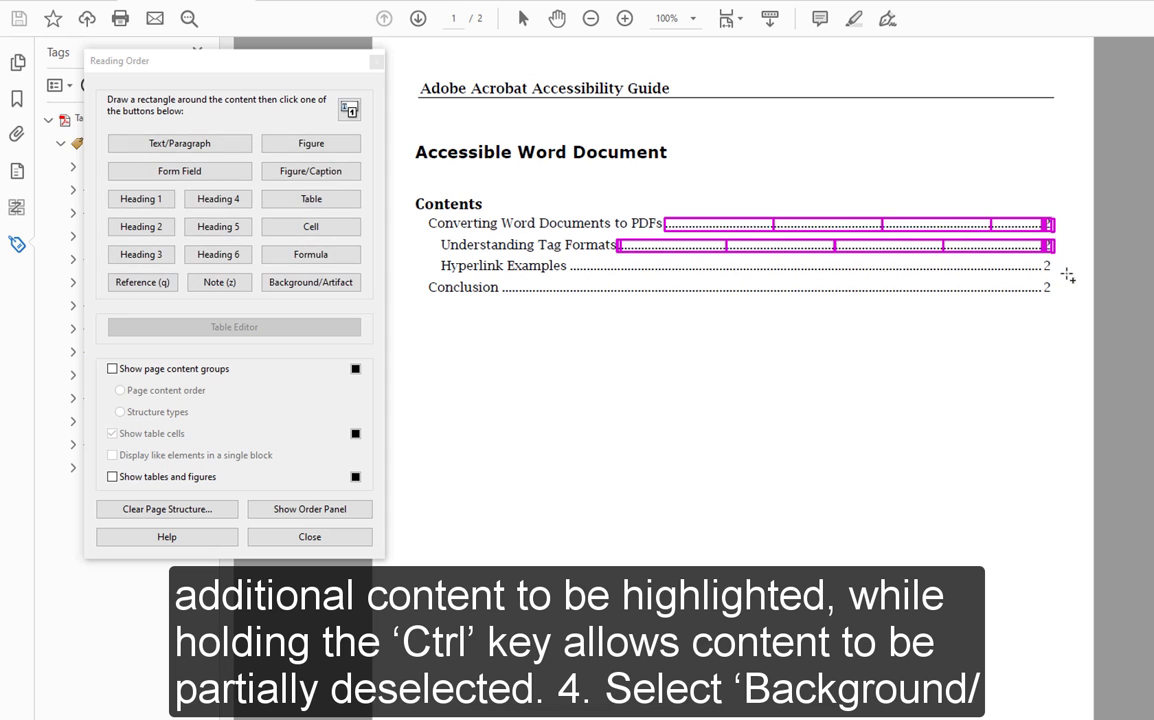
{"action": "left_click_drag", "start_coordinate": [1068, 276], "coordinate": [478, 222]}
{"action": "left_click_drag", "start_coordinate": [1081, 305], "coordinate": [499, 281]}
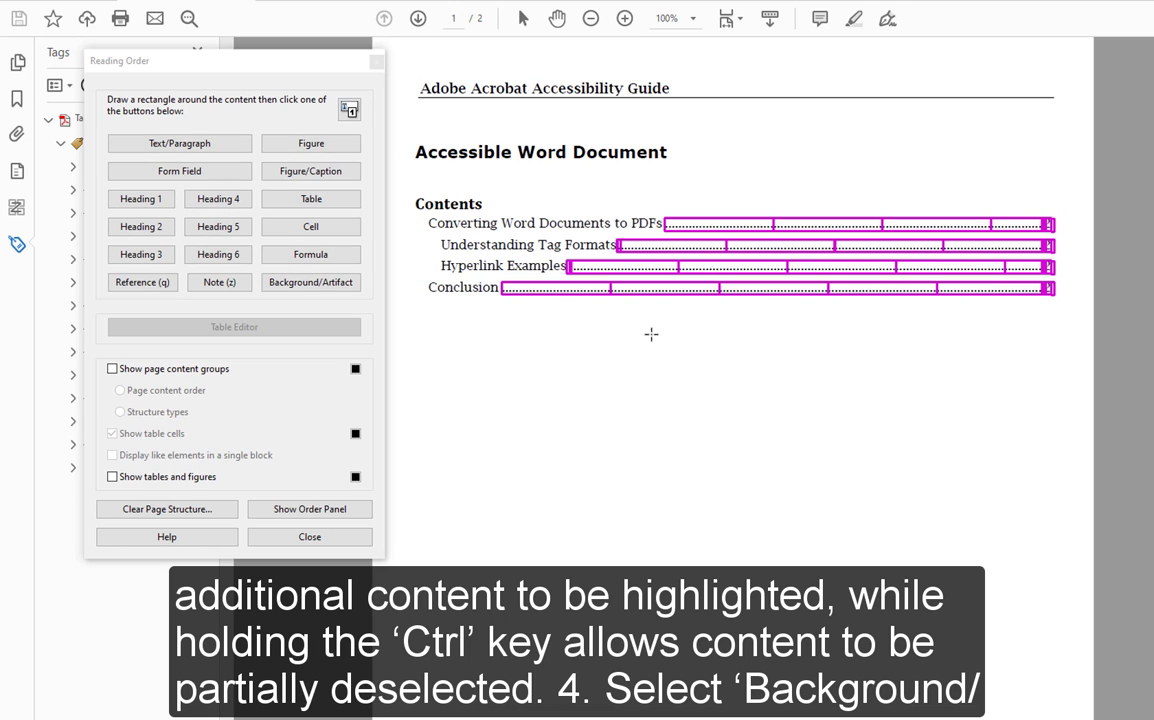
{"action": "left_click", "coordinate": [346, 285]}
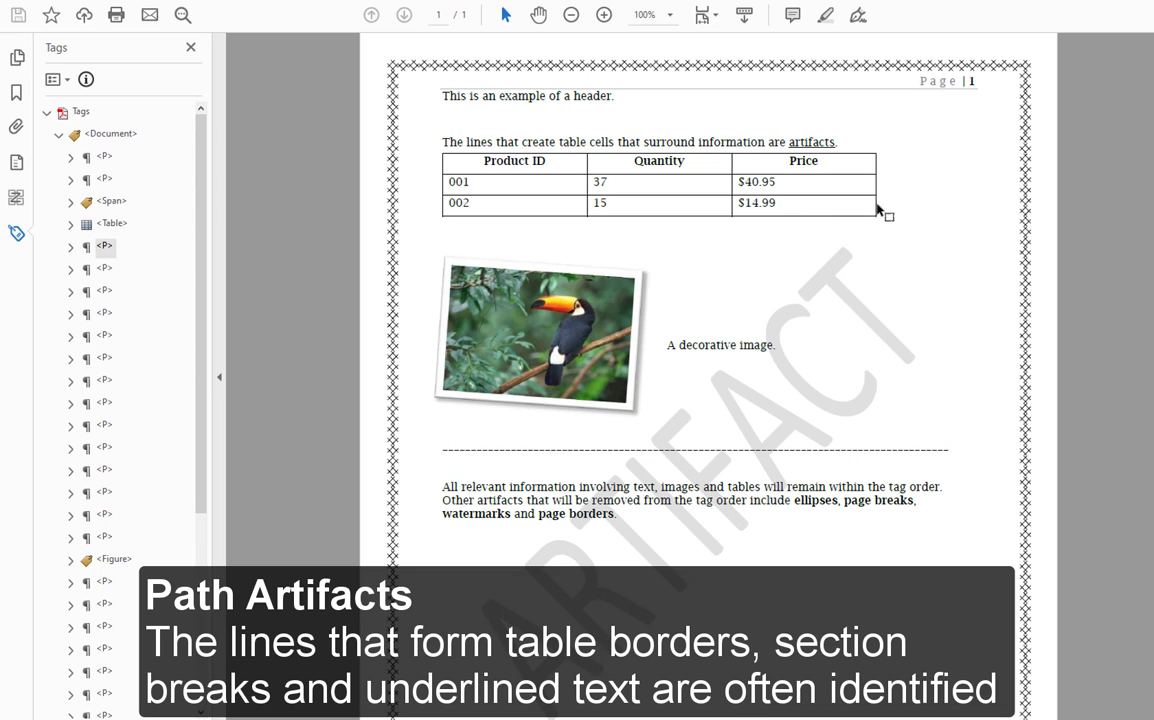
Step: Reopen the Reading Order tool and select the underline beneath 'artifacts.' in the first sentence
{"action": "left_click_drag", "start_coordinate": [838, 142], "coordinate": [784, 140]}
{"action": "left_click", "coordinate": [786, 139]}
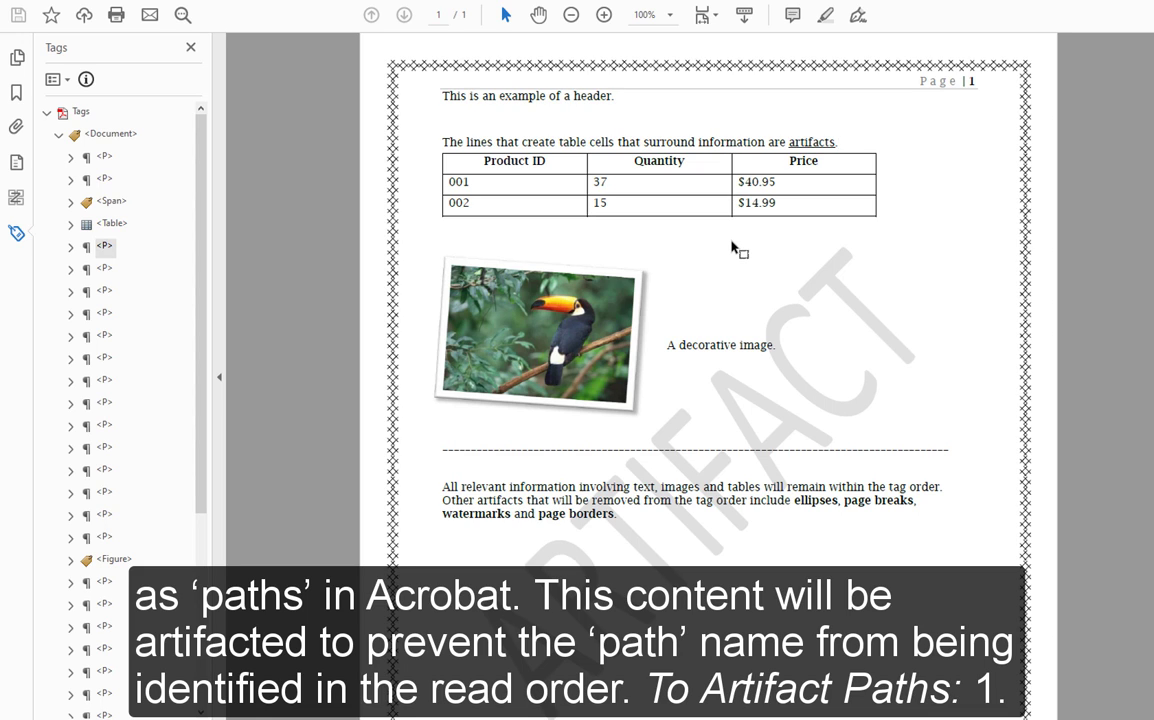
{"action": "left_click", "coordinate": [62, 80]}
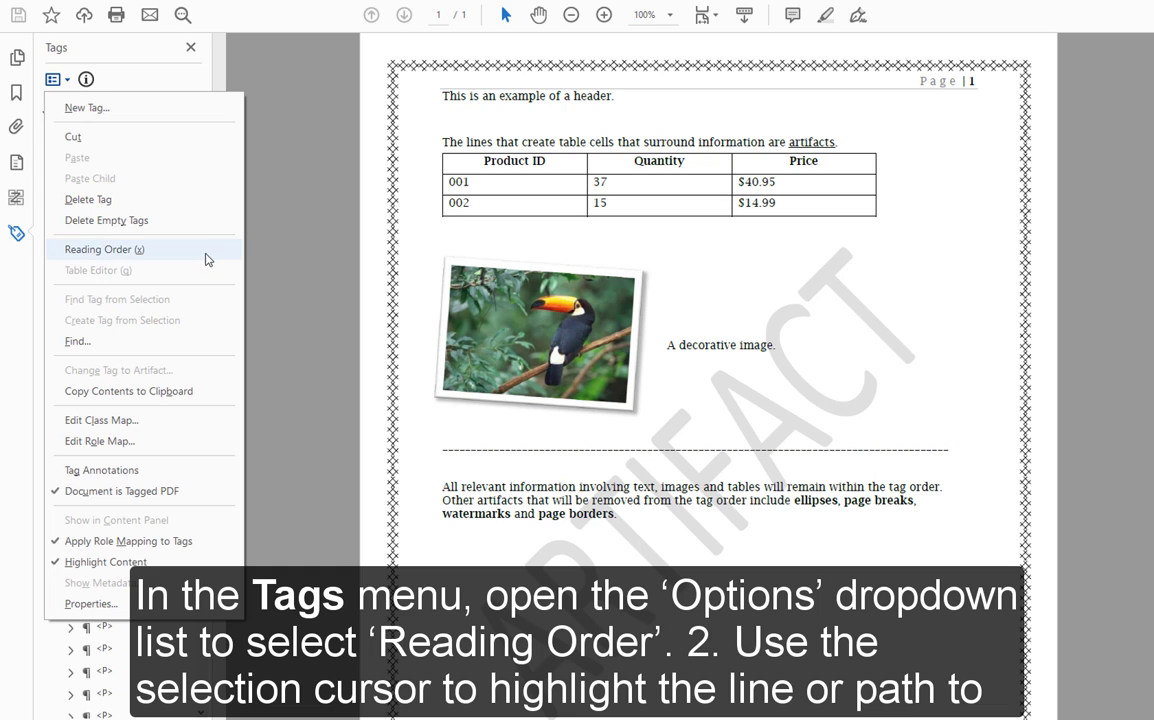
{"action": "left_click", "coordinate": [104, 249]}
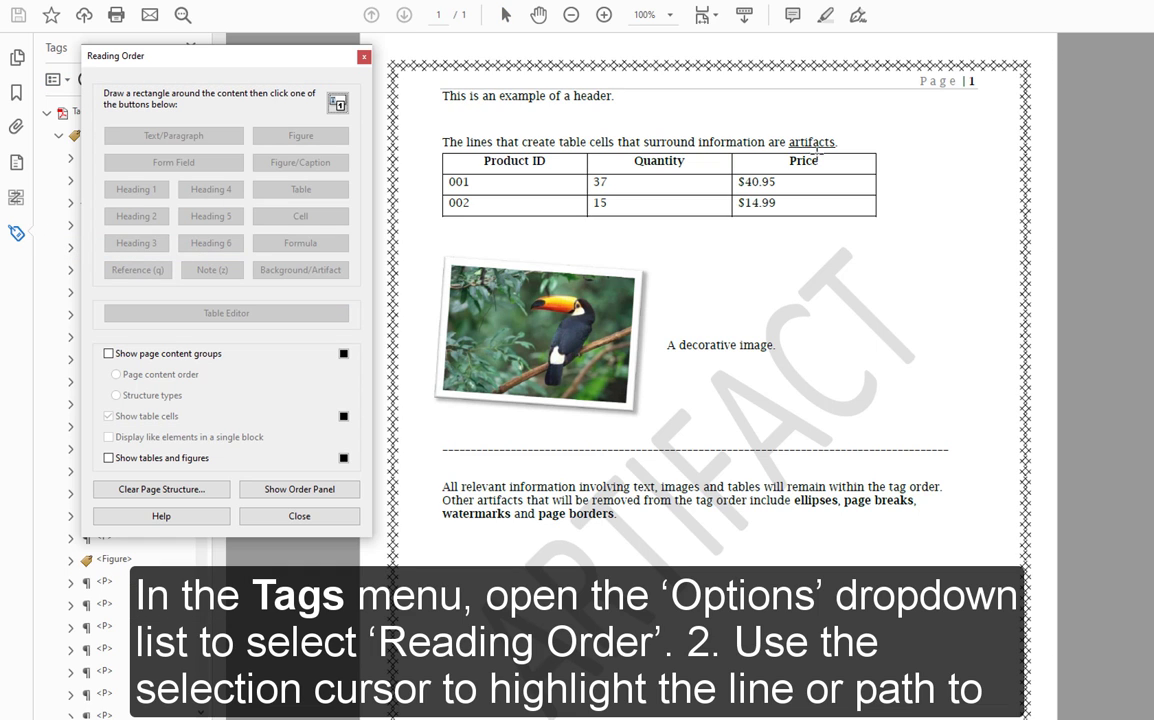
{"action": "left_click_drag", "start_coordinate": [878, 153], "coordinate": [656, 136]}
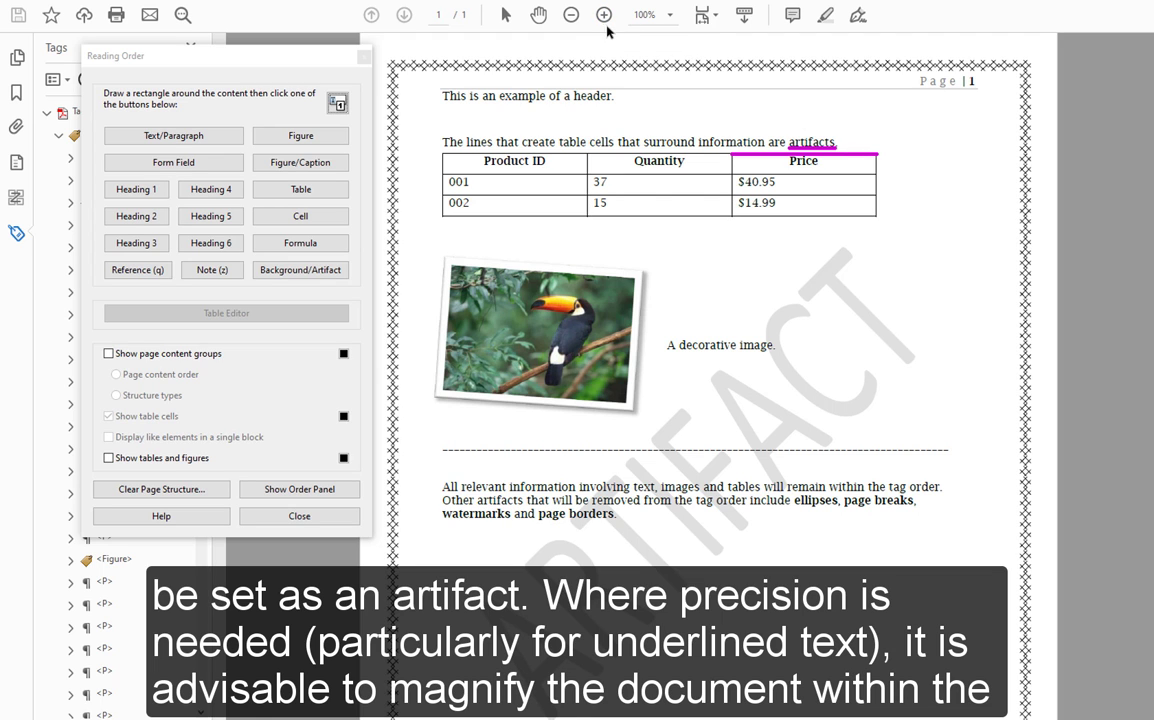
Step: At 200% zoom, mark the underline beneath 'artifacts.' as Background/Artifact
{"action": "left_click", "coordinate": [604, 15]}
{"action": "left_click", "coordinate": [604, 15]}
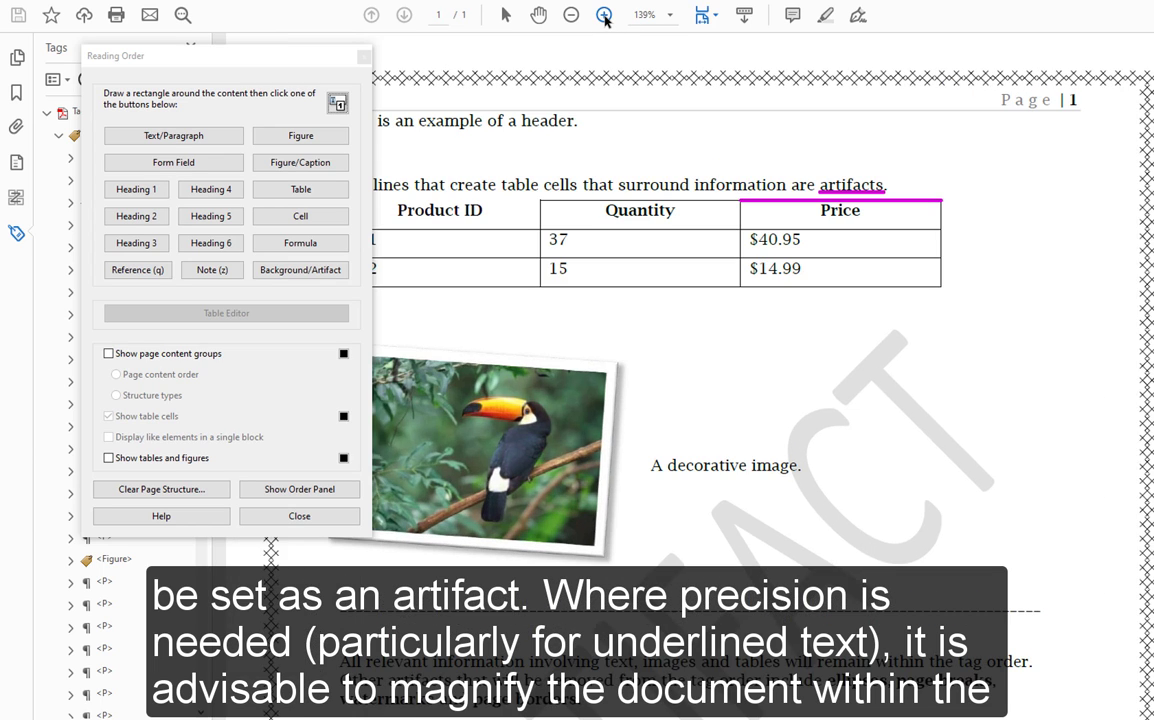
{"action": "left_click", "coordinate": [604, 15]}
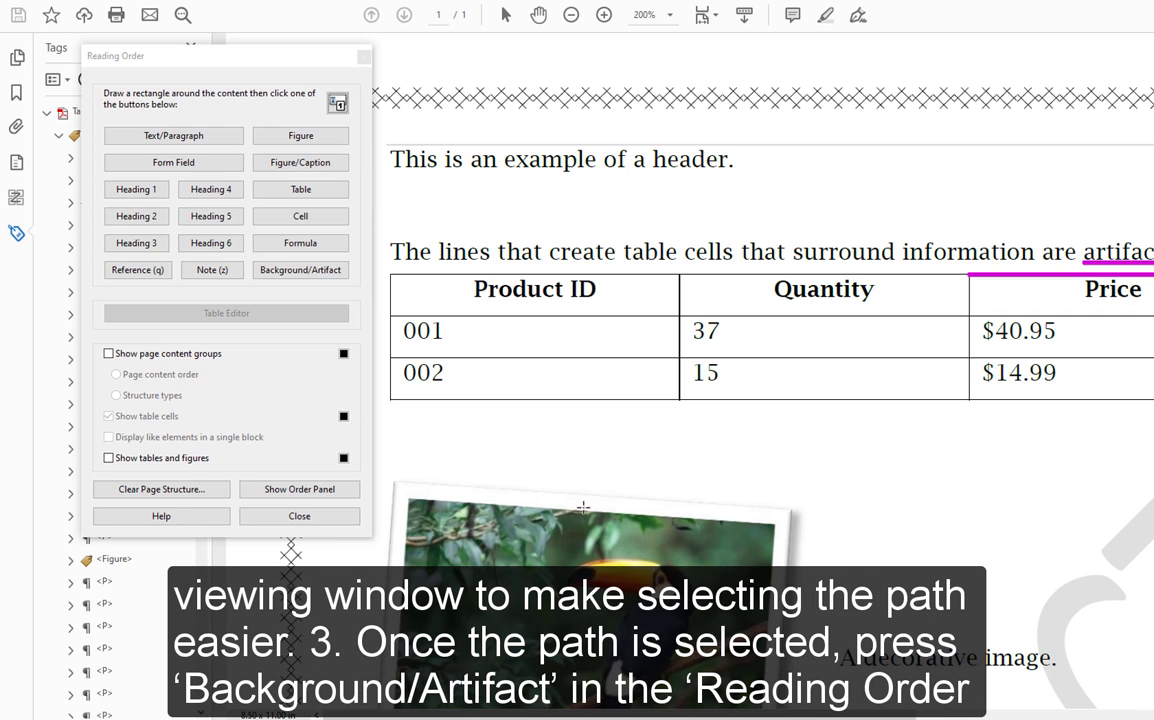
{"action": "scroll", "coordinate": [935, 232], "scroll_direction": "right", "scroll_amount": 8}
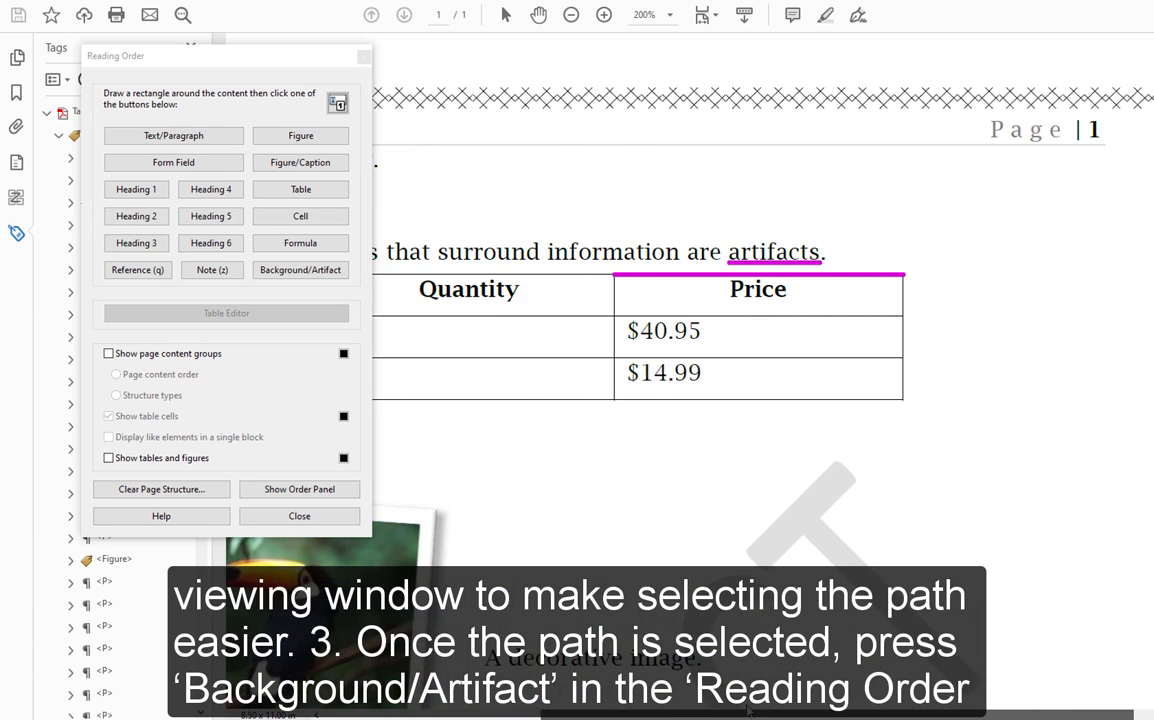
{"action": "left_click_drag", "start_coordinate": [810, 269], "coordinate": [632, 236]}
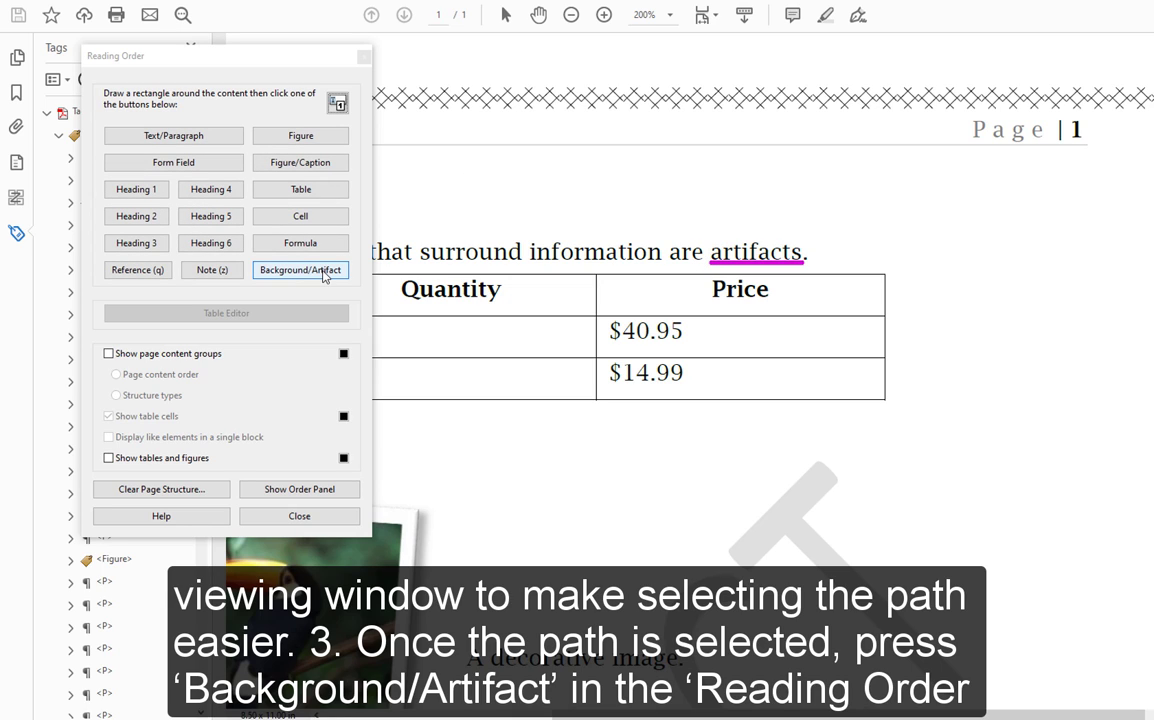
{"action": "left_click", "coordinate": [323, 272]}
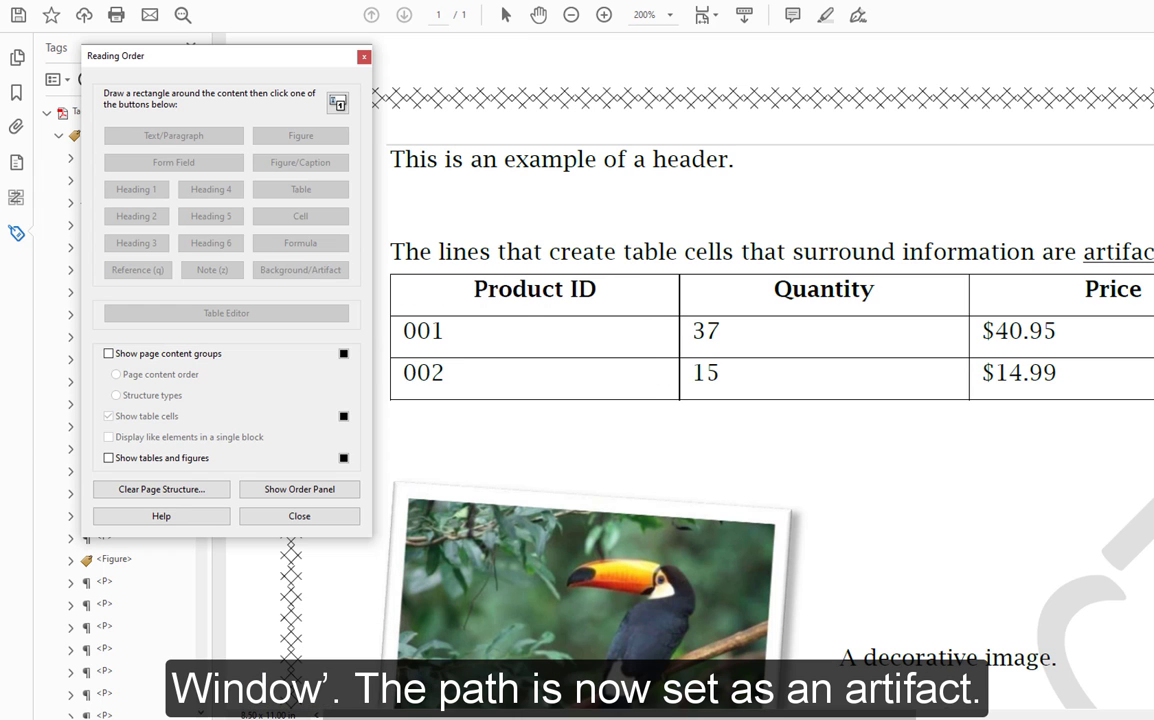
Step: Mark the top border line of the Price column as Background/Artifact
{"action": "left_click", "coordinate": [635, 577]}
{"action": "scroll", "coordinate": [803, 648], "scroll_direction": "right", "scroll_amount": 2}
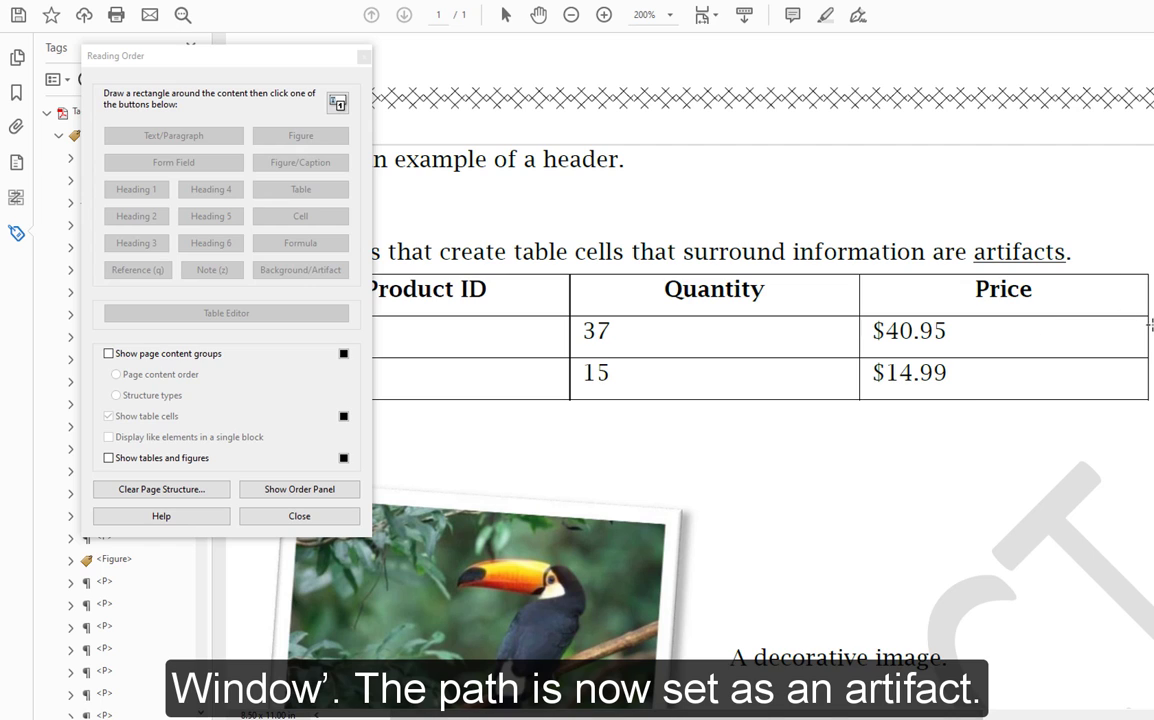
{"action": "left_click_drag", "start_coordinate": [1150, 324], "coordinate": [830, 298]}
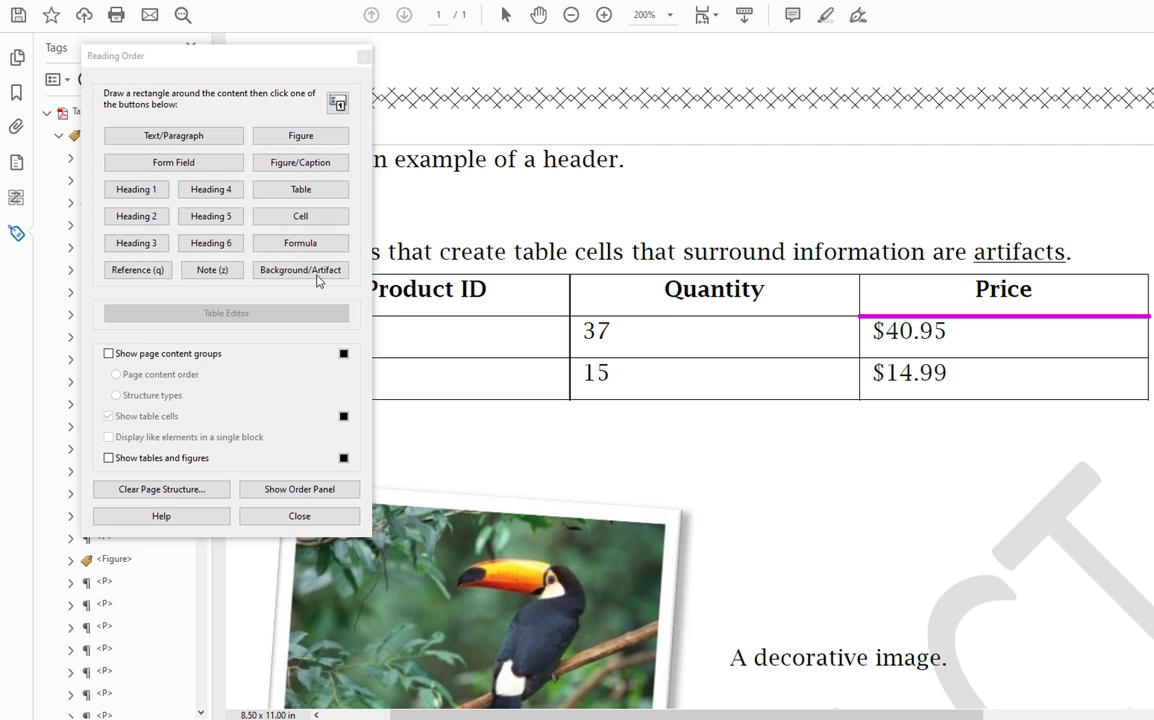
{"action": "left_click", "coordinate": [296, 269]}
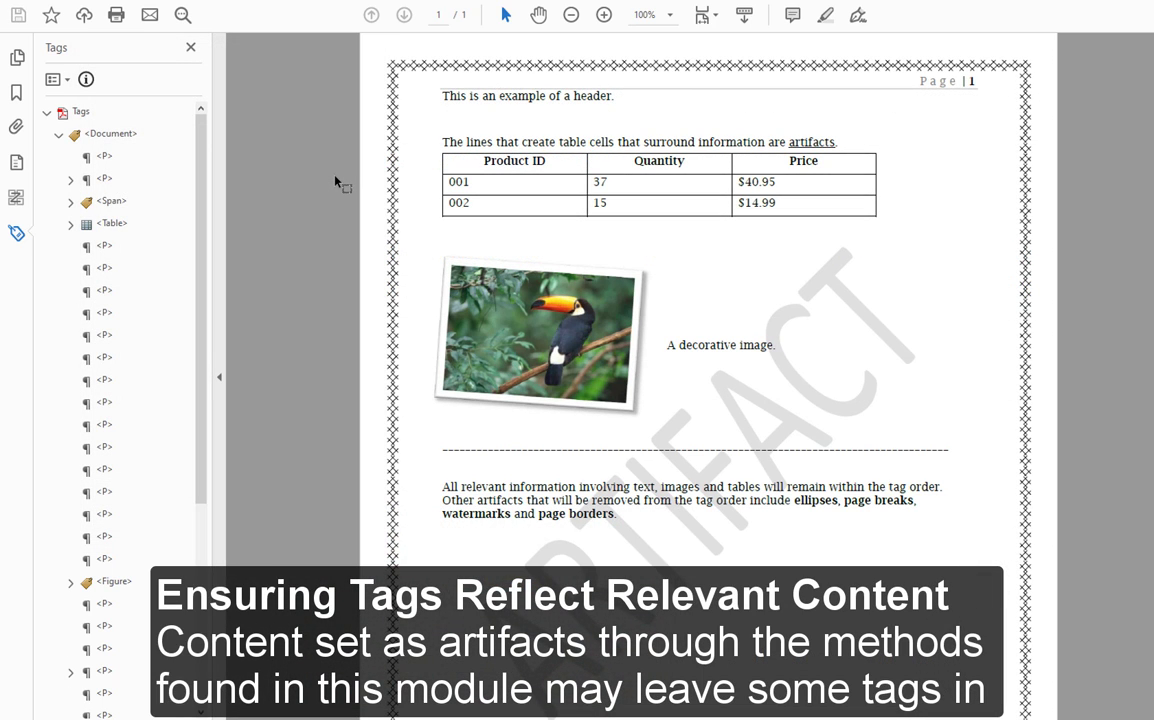
Step: Change the page border's Path tag under <Span> to a Layout artifact
{"action": "left_click", "coordinate": [71, 204]}
{"action": "left_click", "coordinate": [130, 226]}
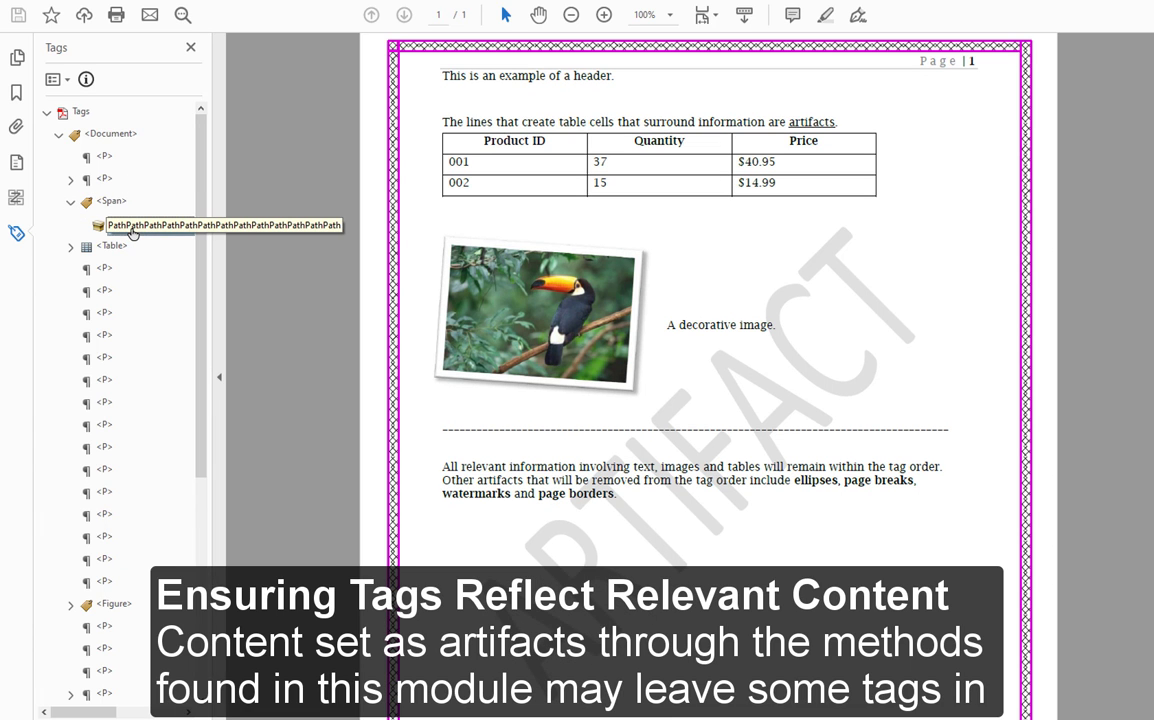
{"action": "right_click", "coordinate": [130, 229]}
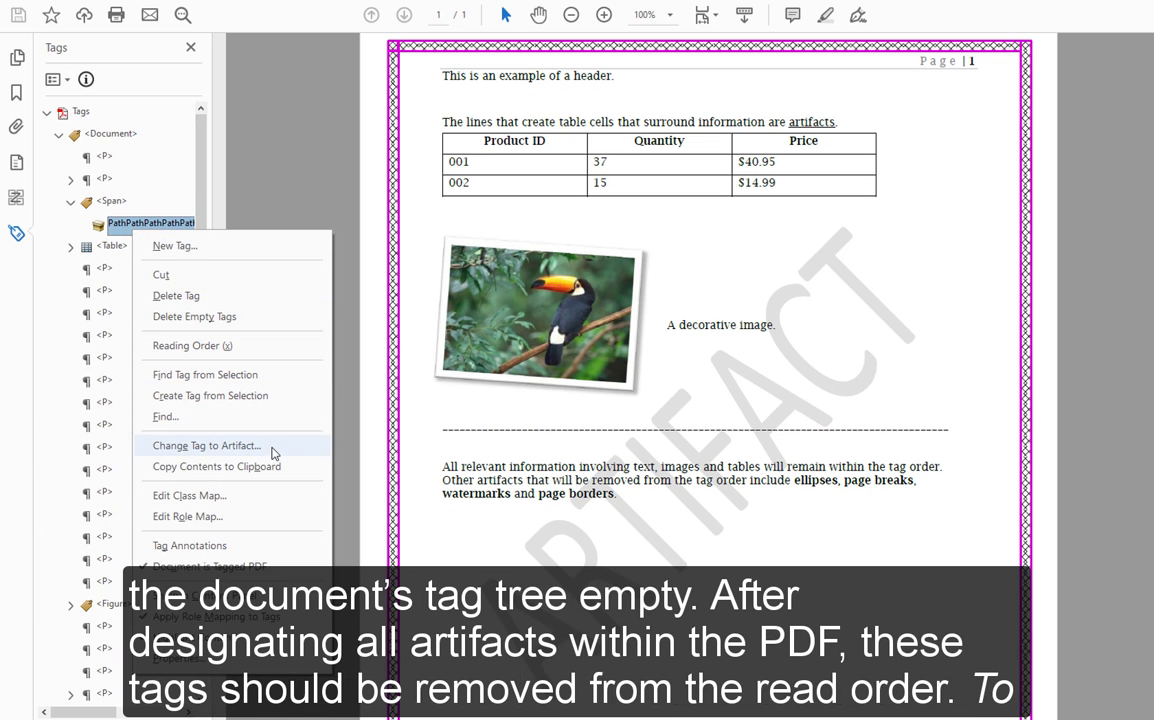
{"action": "left_click", "coordinate": [272, 446]}
{"action": "left_click", "coordinate": [560, 342]}
{"action": "left_click", "coordinate": [598, 394]}
Step: Check the now-empty <Span> tag and select the root Tags entry
{"action": "left_click", "coordinate": [112, 201]}
{"action": "key", "text": "Down"}
{"action": "key", "text": "Down"}
{"action": "key", "text": "Down"}
{"action": "key", "text": "Down"}
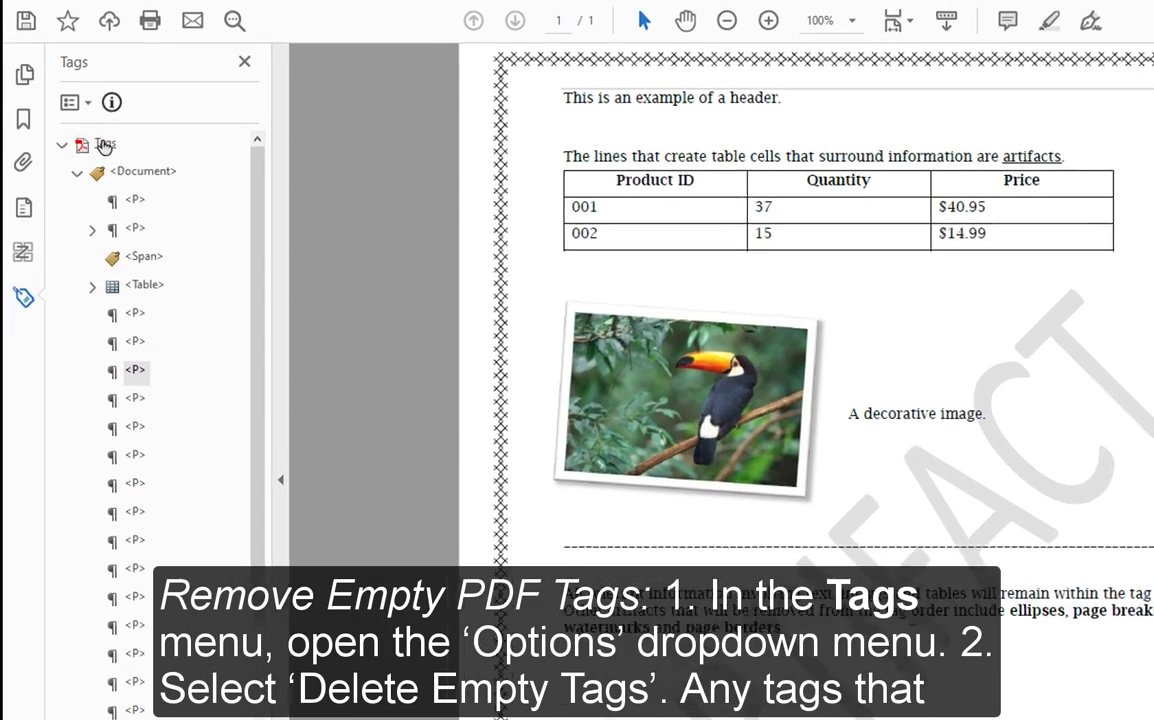
{"action": "left_click", "coordinate": [82, 113]}
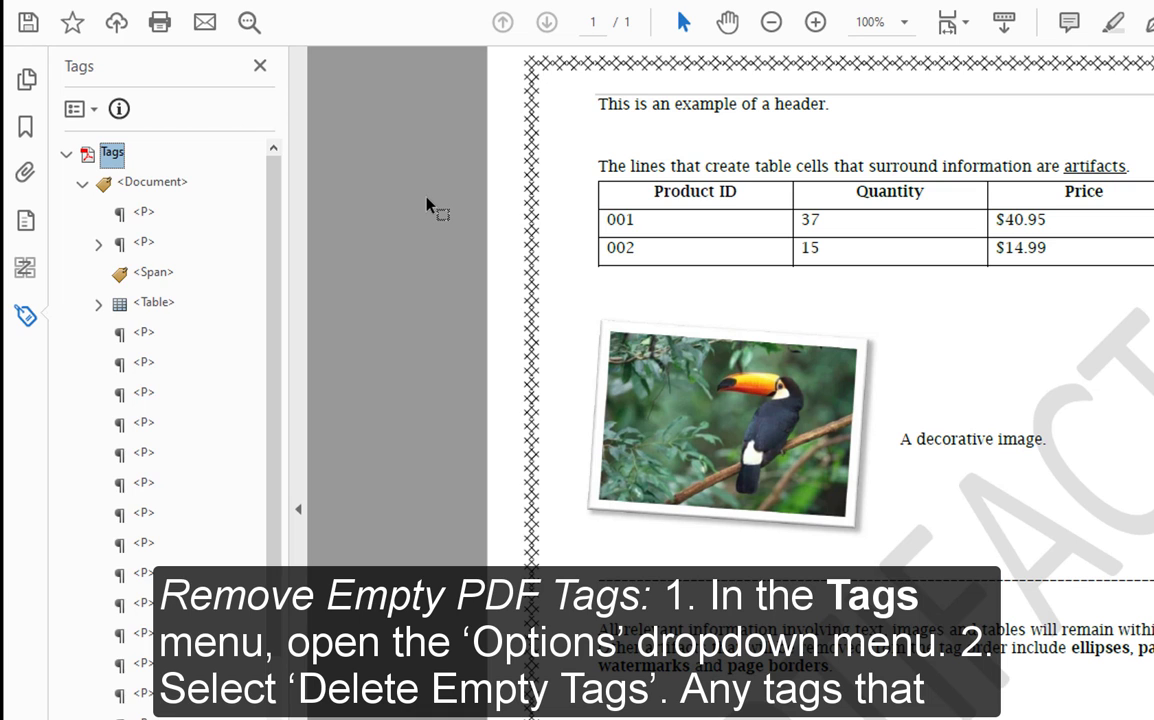
Step: Run Delete Empty Tags from the Tags panel Options menu
{"action": "left_click", "coordinate": [92, 111]}
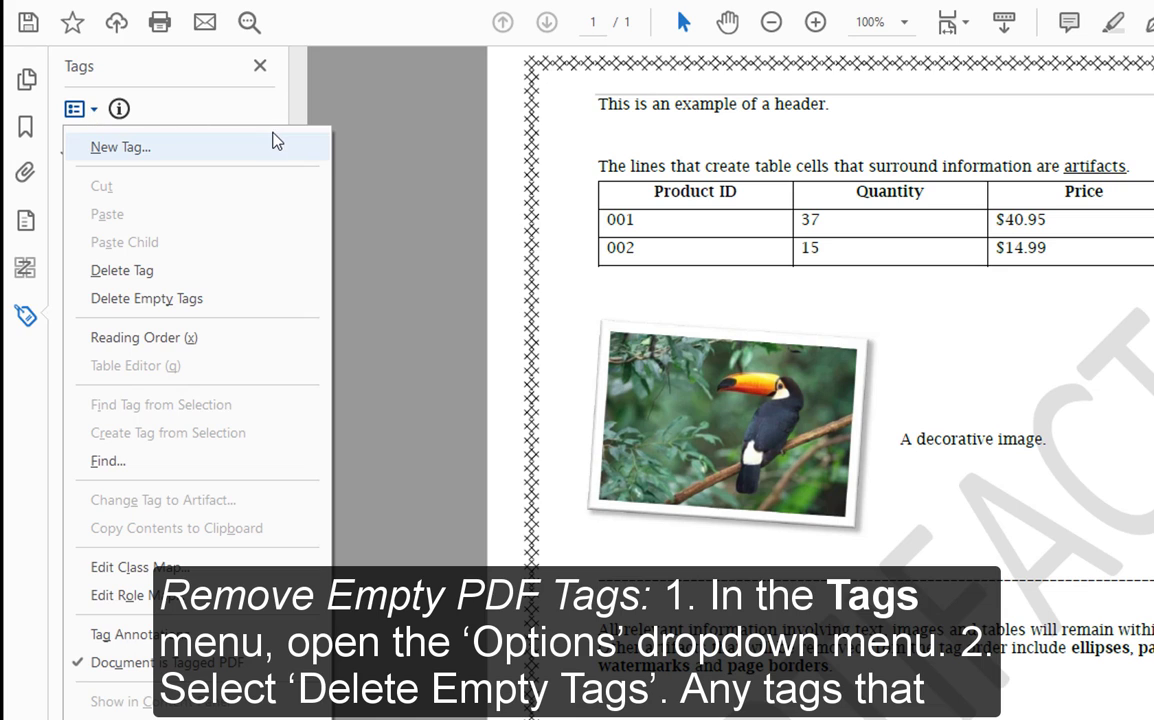
{"action": "left_click", "coordinate": [280, 302]}
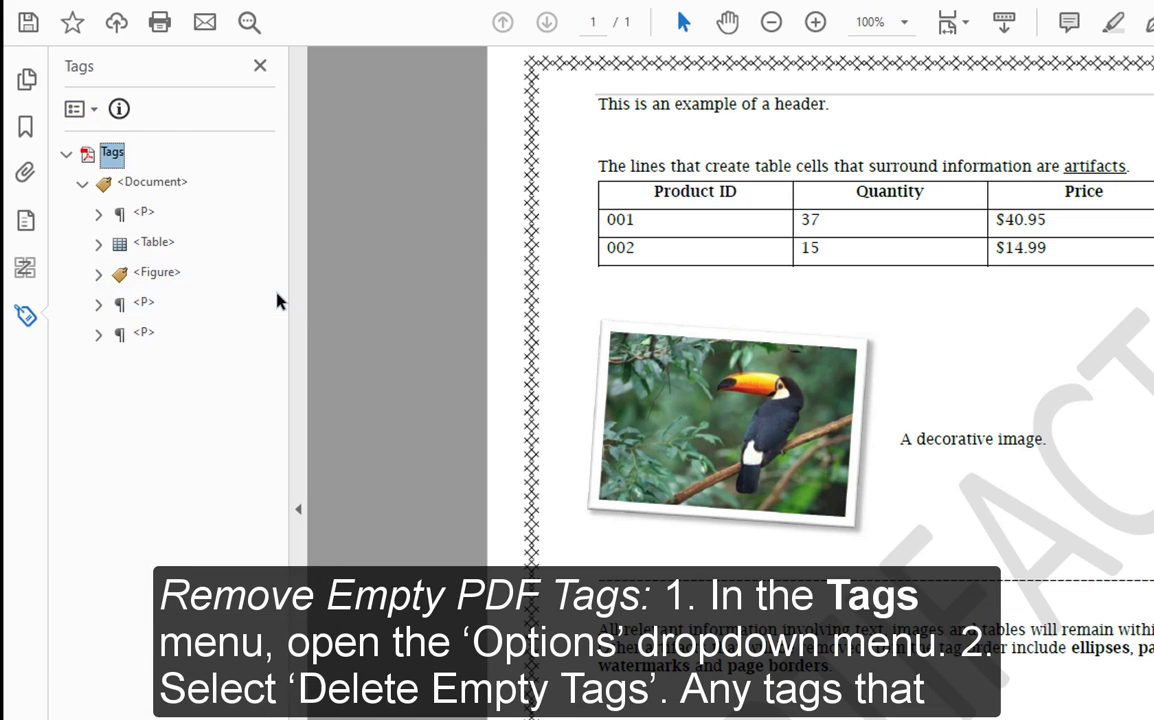